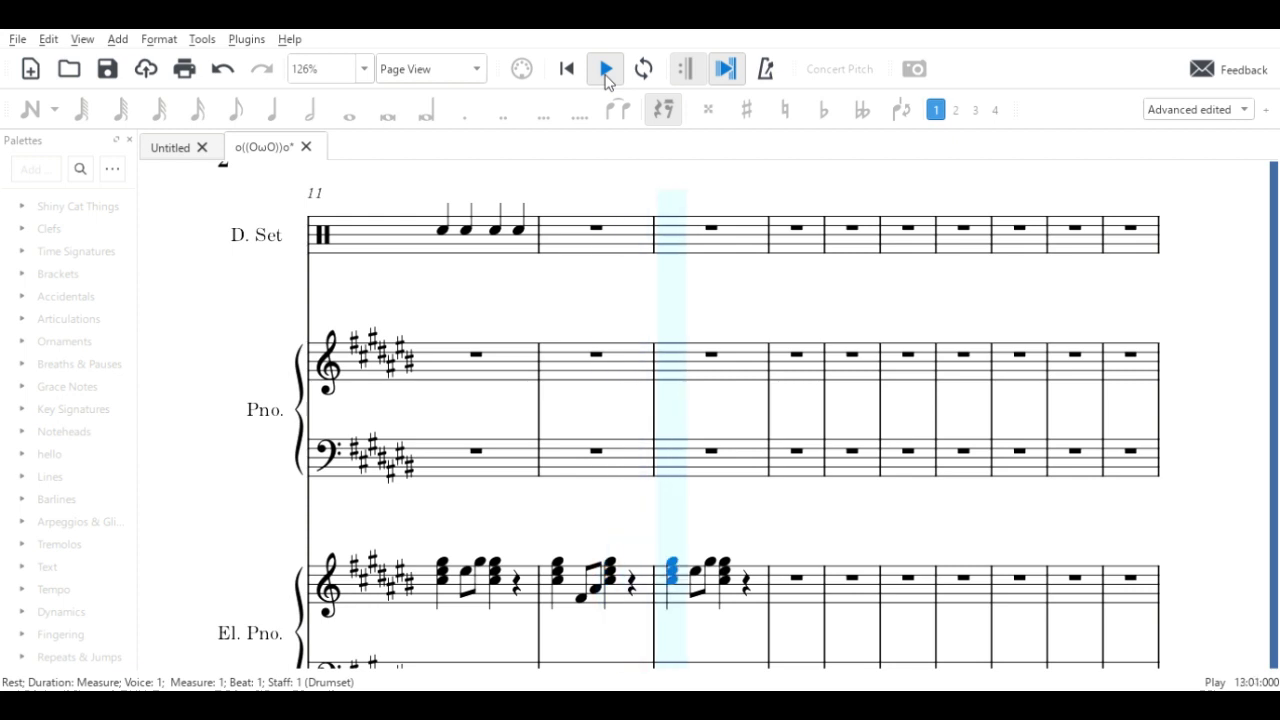
- Stop the playback and look over the staves on both pages of the score
left_click(606, 72)
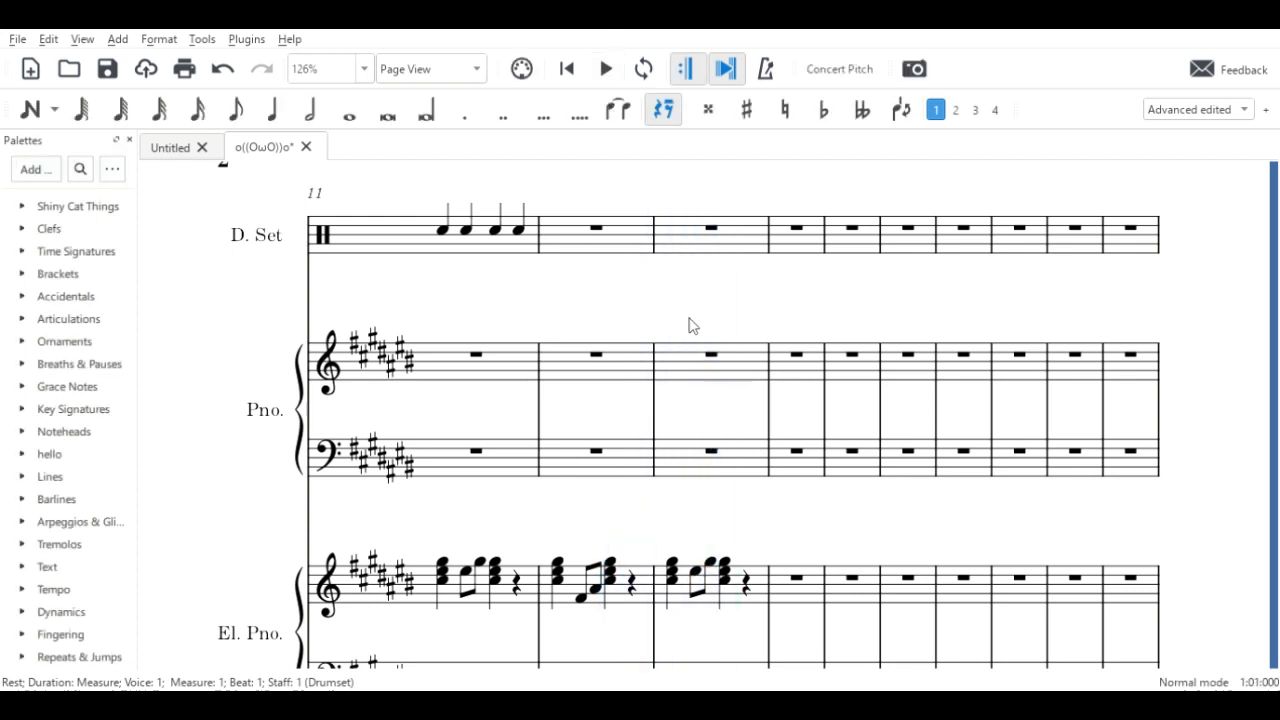
left_click_drag(687, 328, 597, 282)
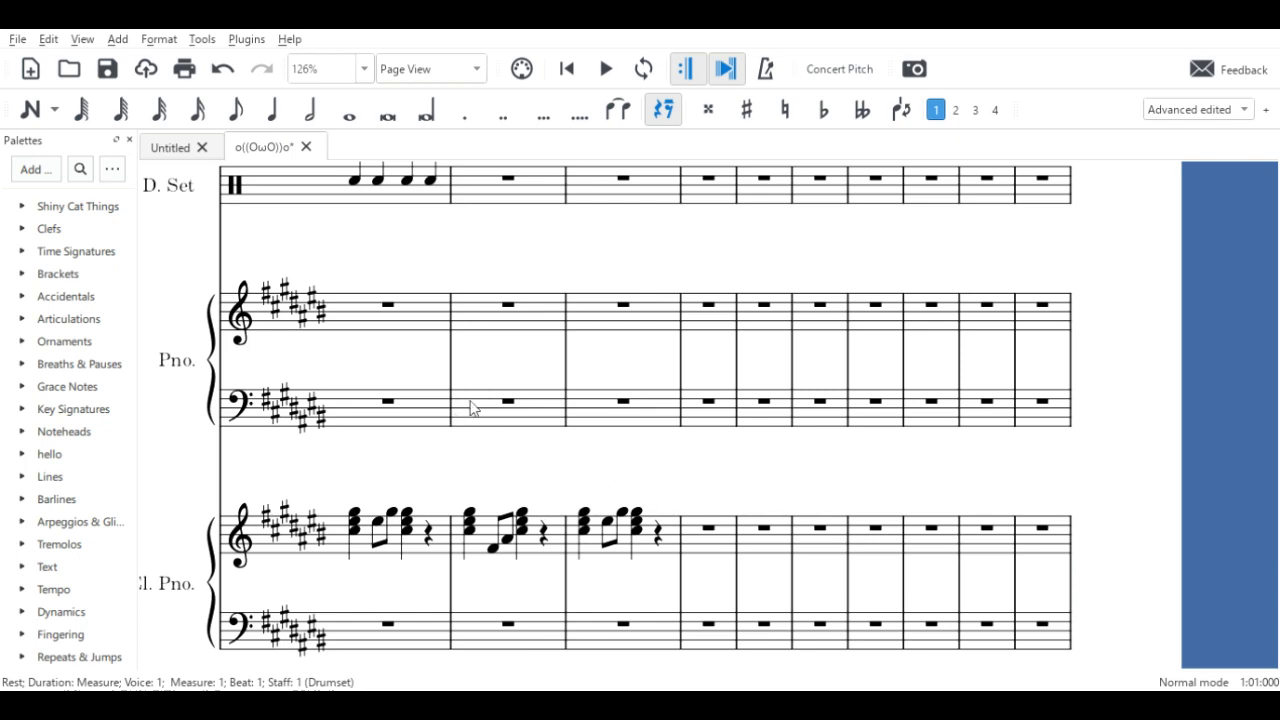
left_click(590, 362)
scroll(515, 438, "down", 3)
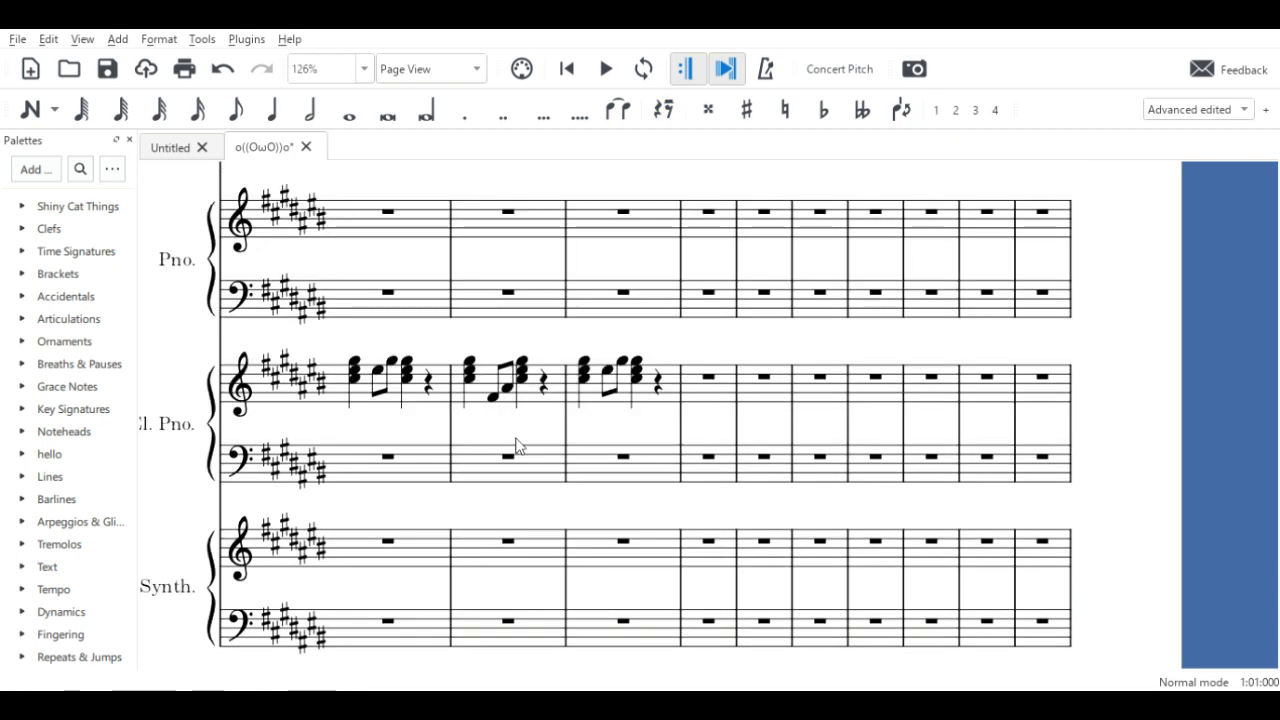
scroll(515, 438, "right", 3)
scroll(515, 438, "down", 7)
left_click(550, 391)
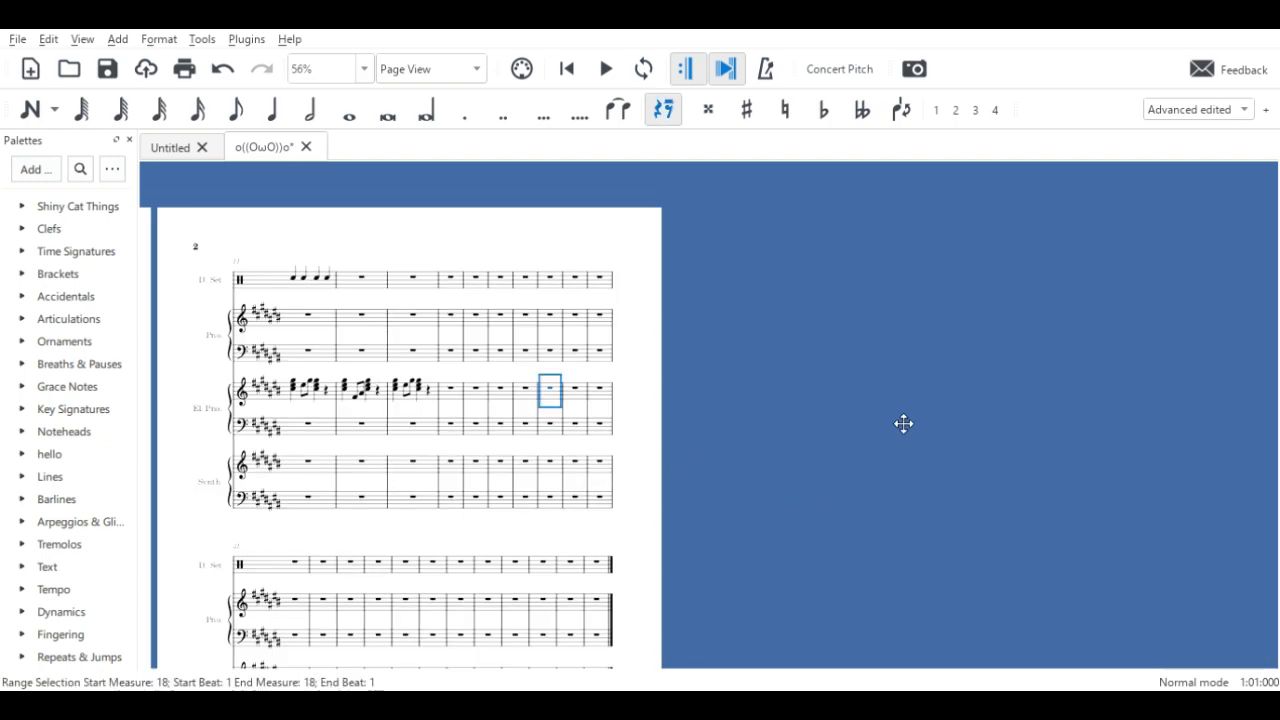
scroll(903, 423, "left", 8)
scroll(535, 517, "up", 10, "ctrl")
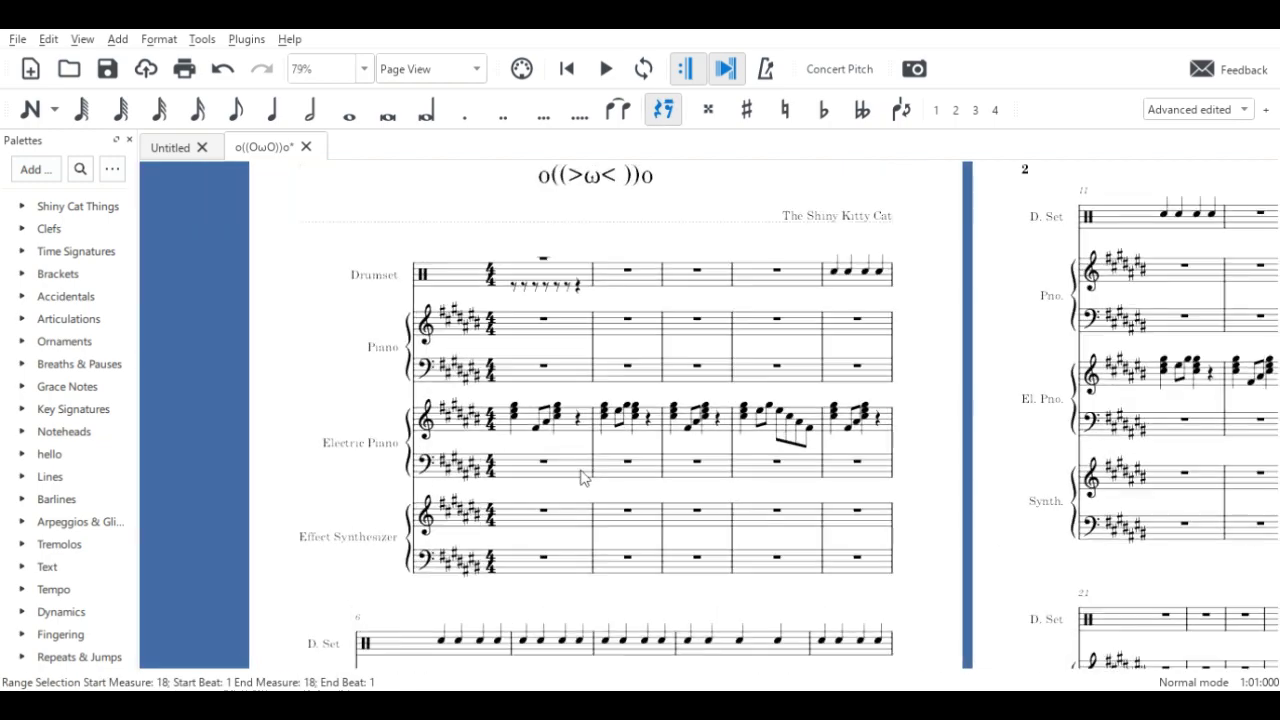
scroll(735, 525, "up", 6, "ctrl")
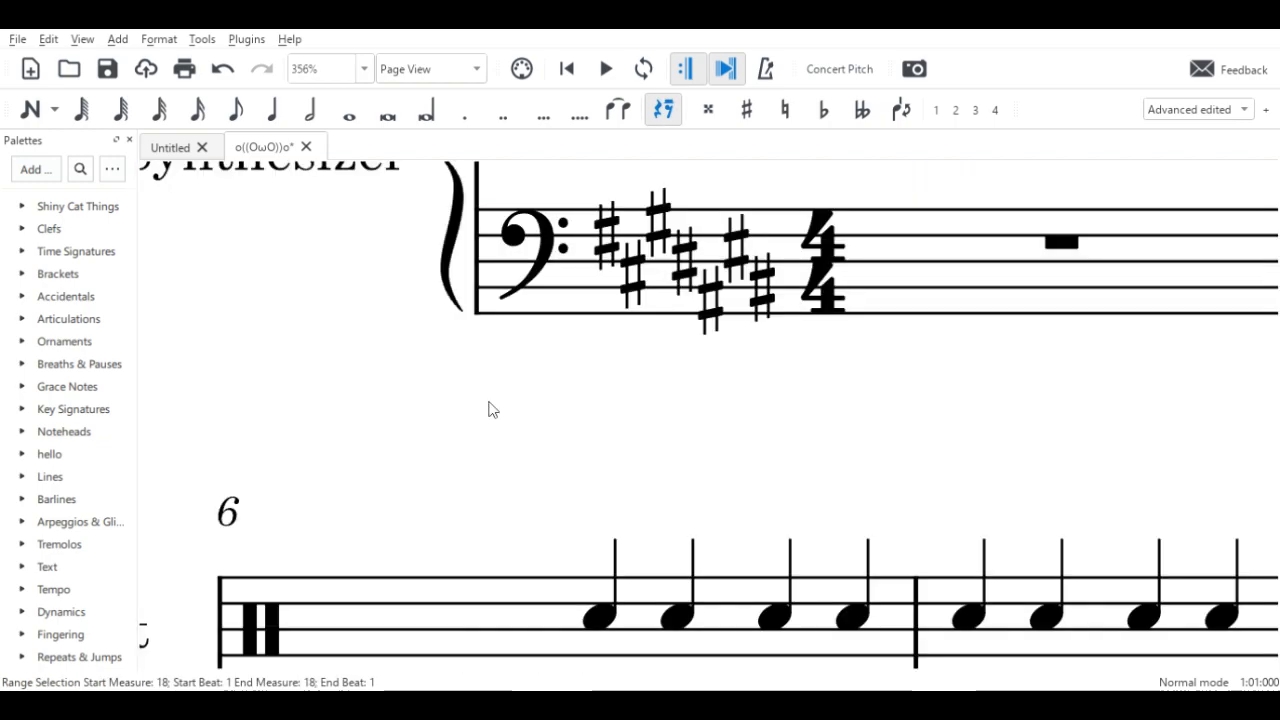
- Examine the instrument names of the first system, from Effect Synthesizer up to Drumset
left_click_drag(491, 408, 948, 577)
left_click_drag(601, 424, 557, 440)
scroll(555, 460, "up", 1, "ctrl")
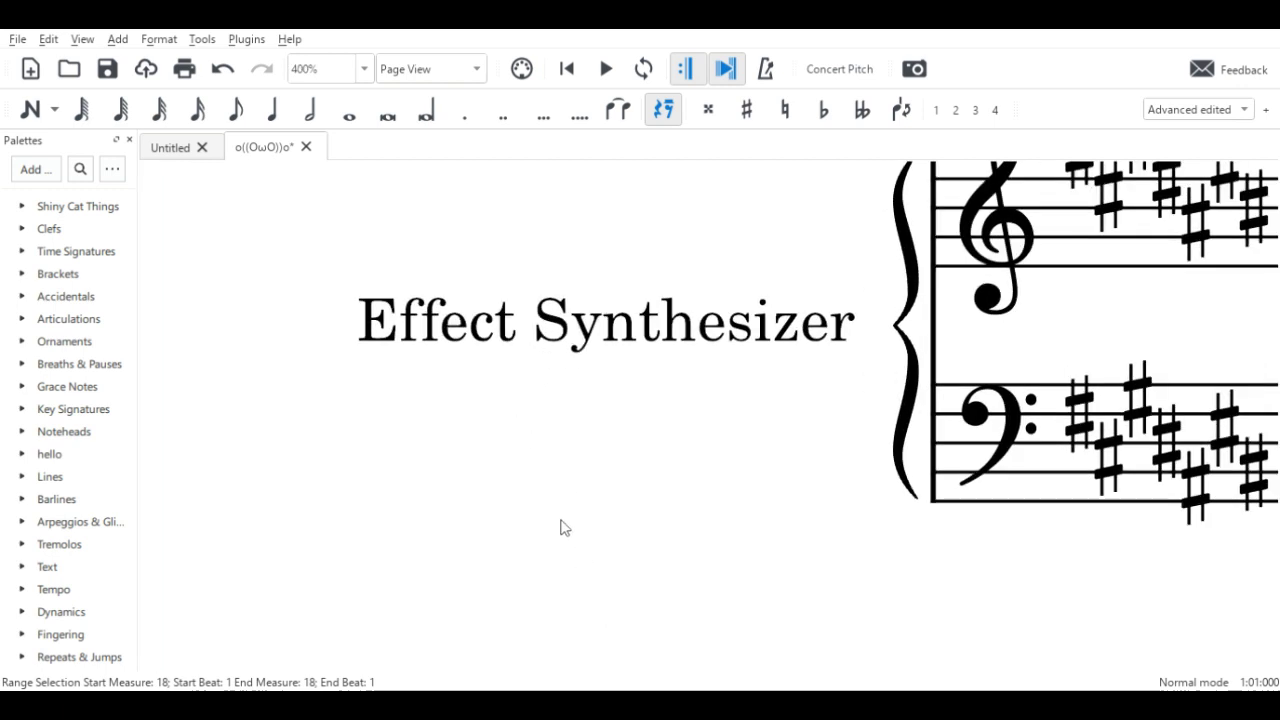
scroll(370, 394, "up", 1, "ctrl")
scroll(389, 357, "up", 2, "ctrl")
left_click(389, 357)
scroll(457, 480, "up", 5)
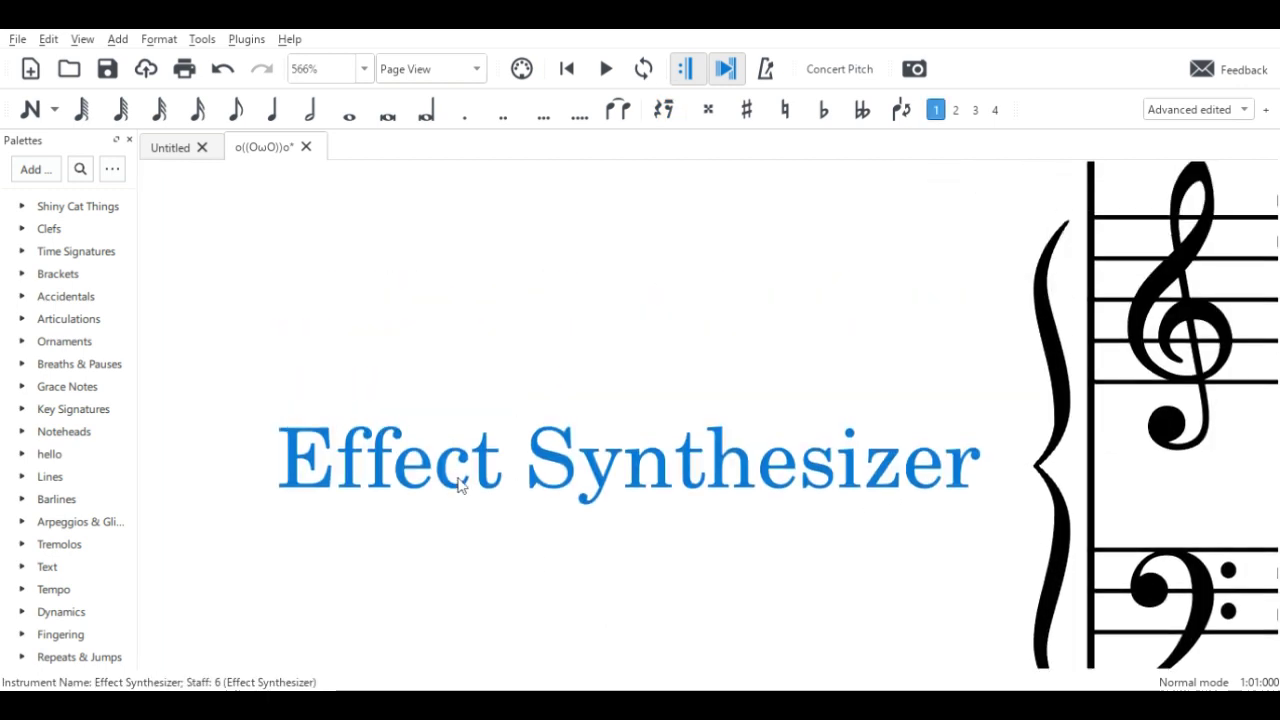
scroll(457, 485, "down", 2)
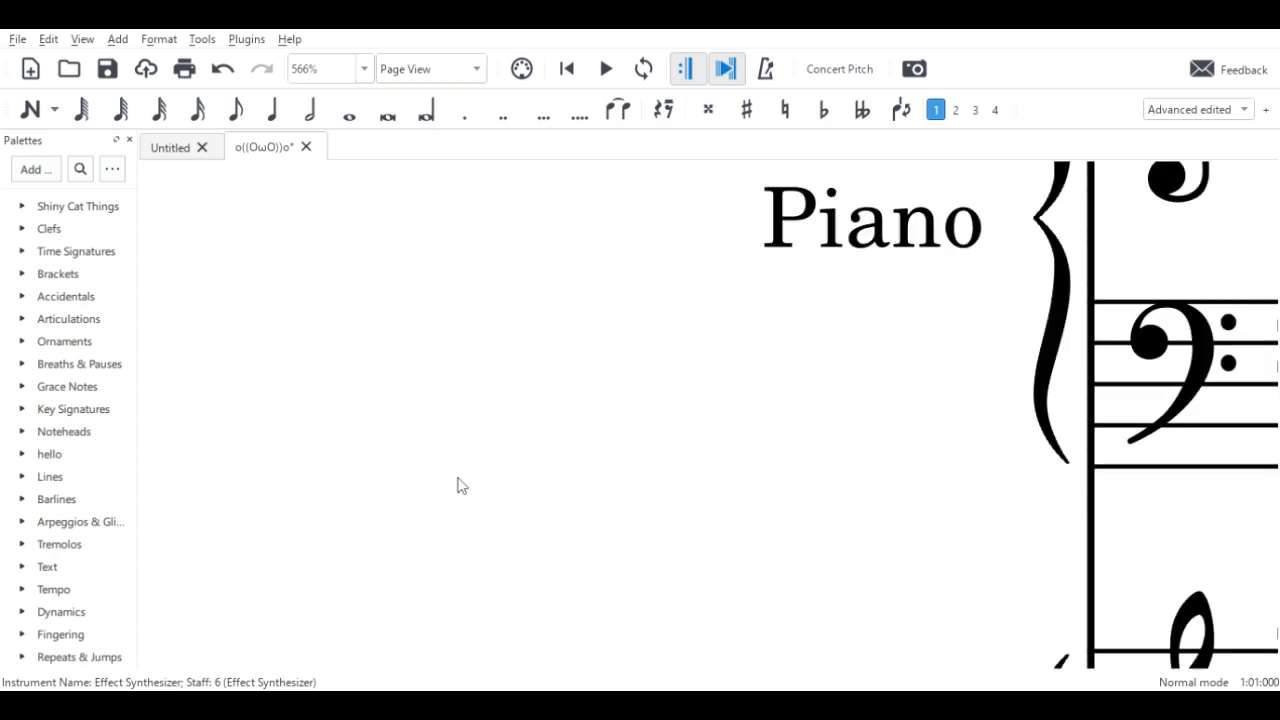
scroll(457, 485, "up", 6)
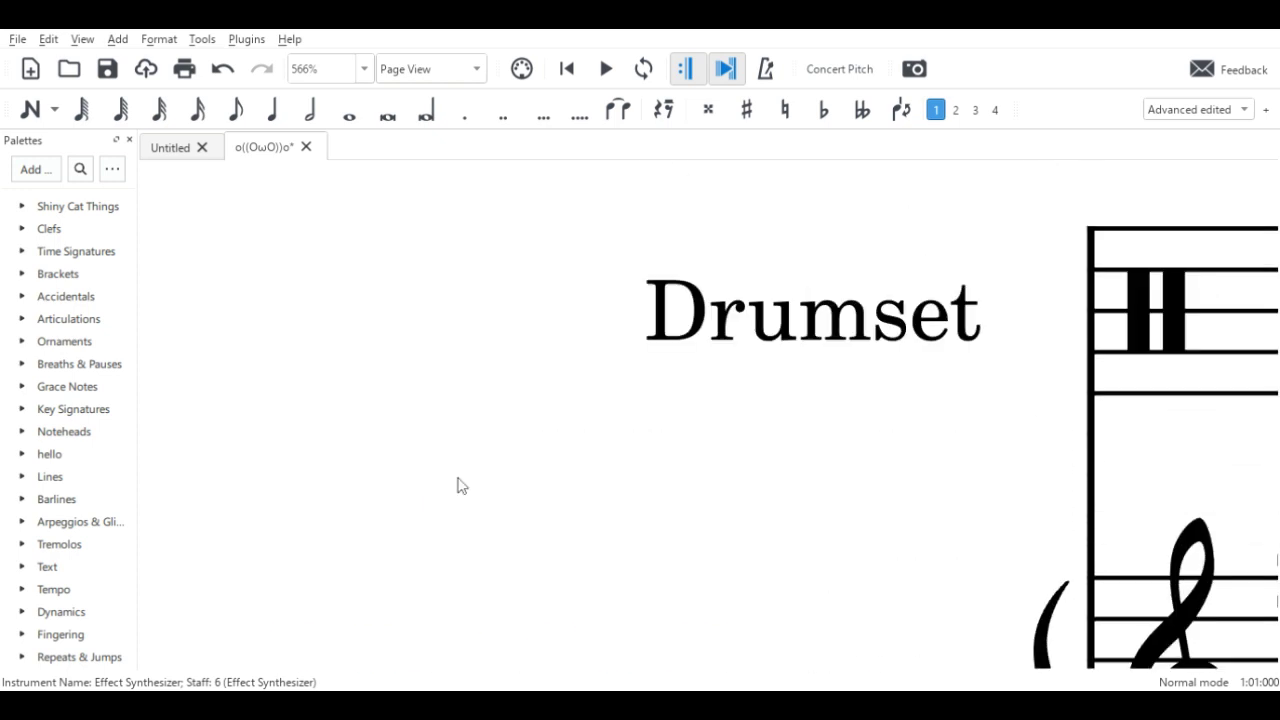
key("Escape")
- Examine the key signatures and the electric piano chords in the first system of page 2
scroll(457, 485, "down", 10)
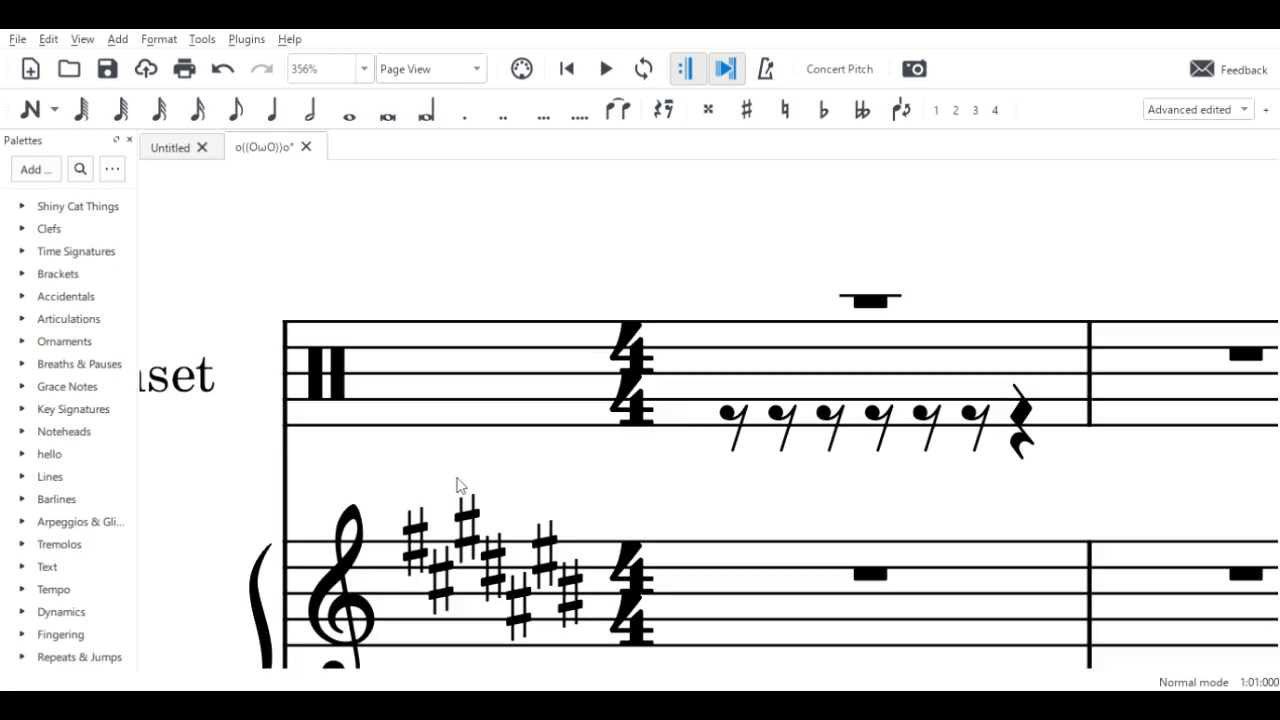
scroll(546, 455, "down", 7)
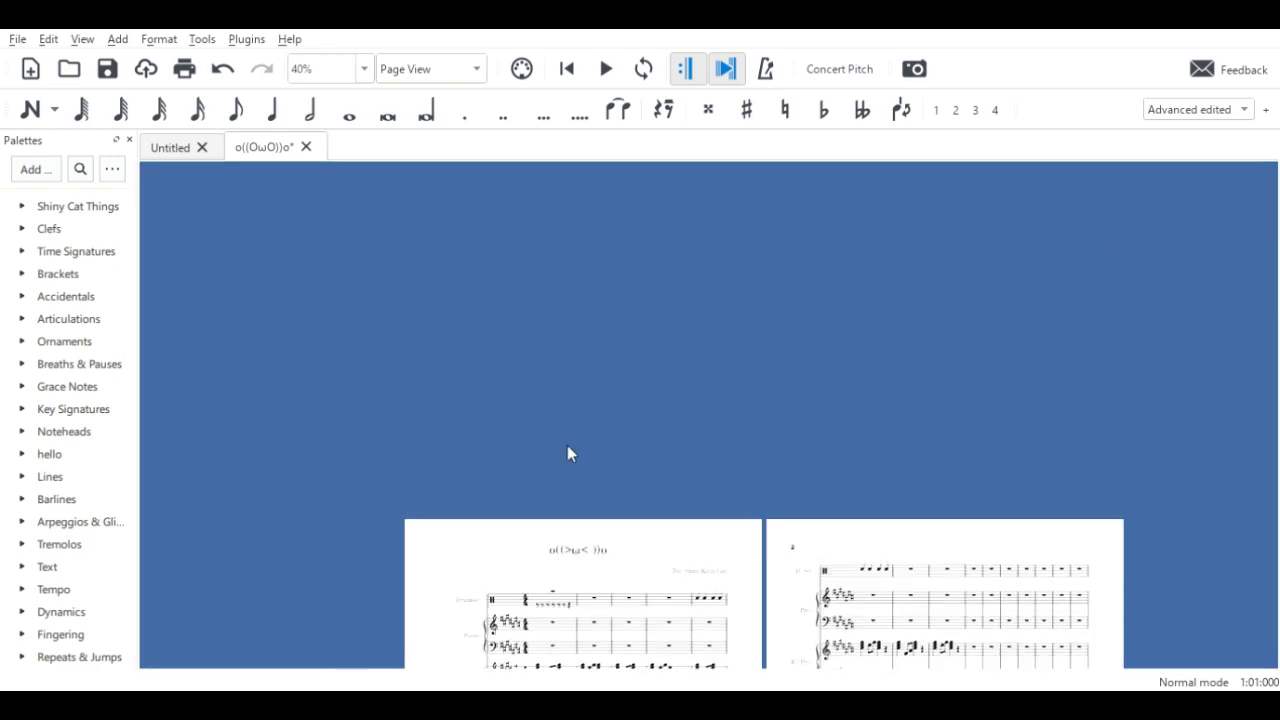
scroll(751, 497, "up", 7)
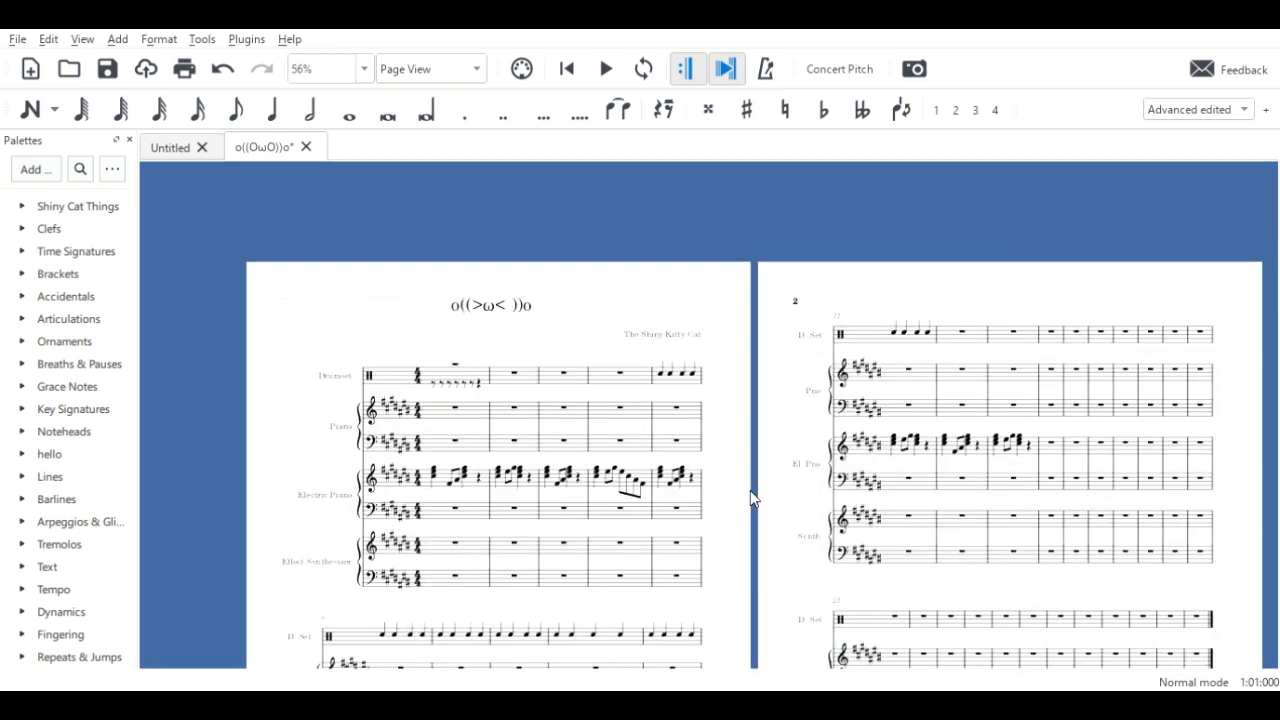
scroll(363, 557, "right", 3)
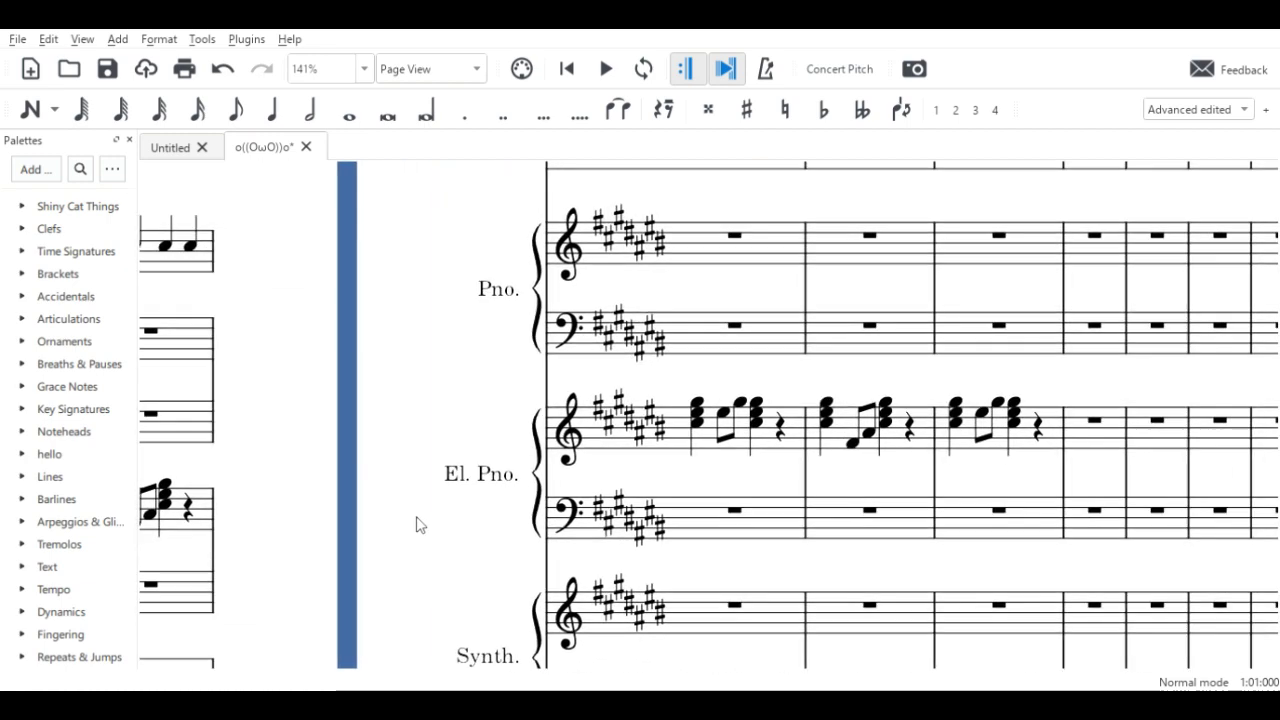
scroll(417, 523, "up", 5)
left_click_drag(297, 631, 237, 645)
left_click(714, 382)
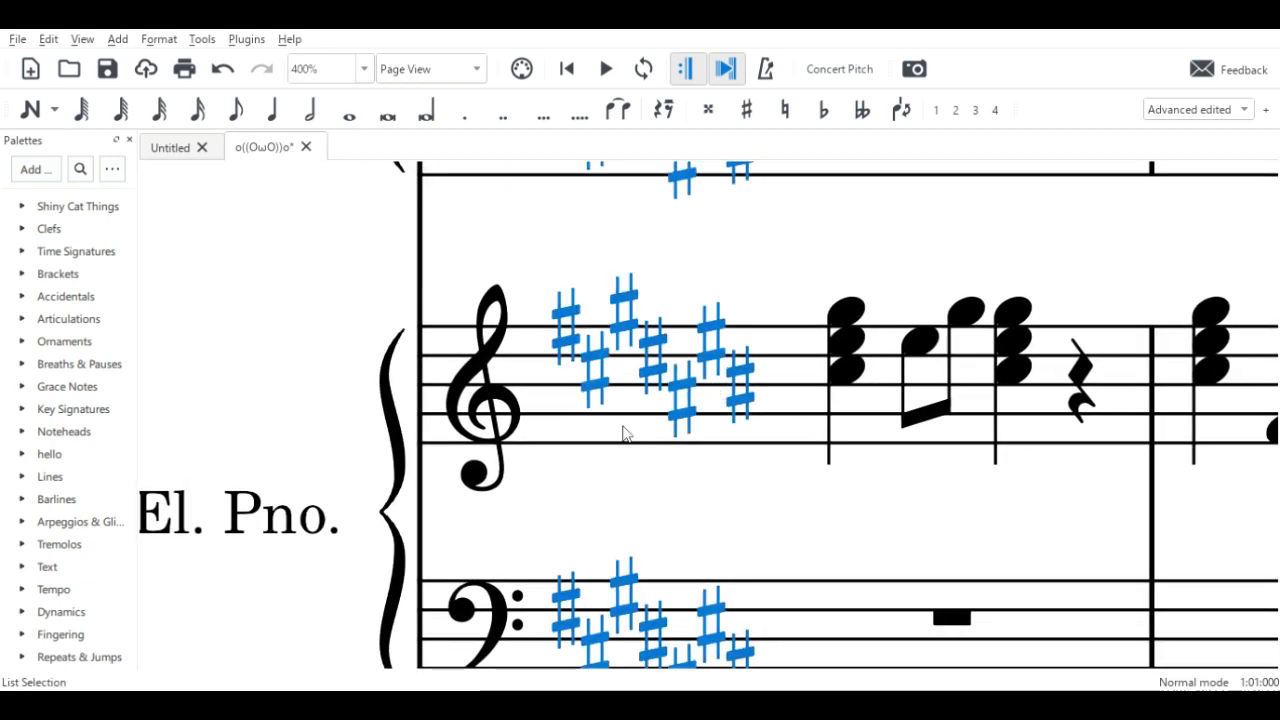
scroll(613, 495, "down", 11)
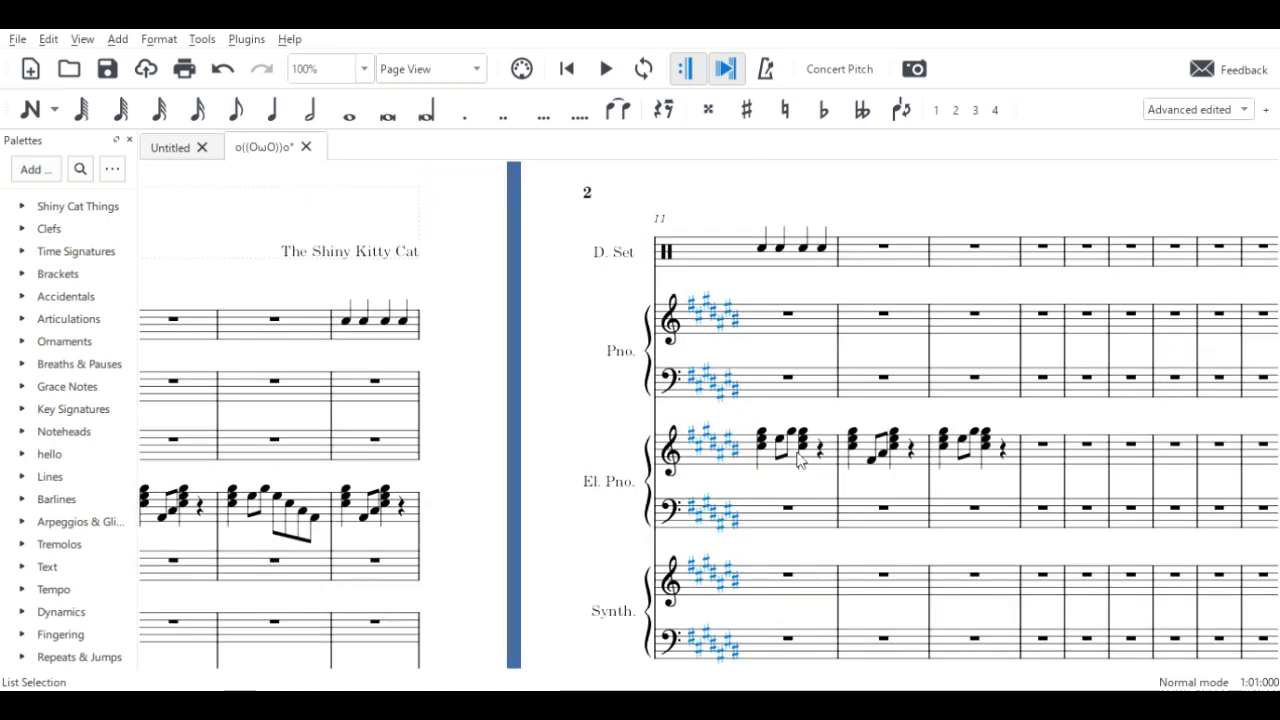
scroll(963, 477, "right", 3)
scroll(954, 474, "up", 5)
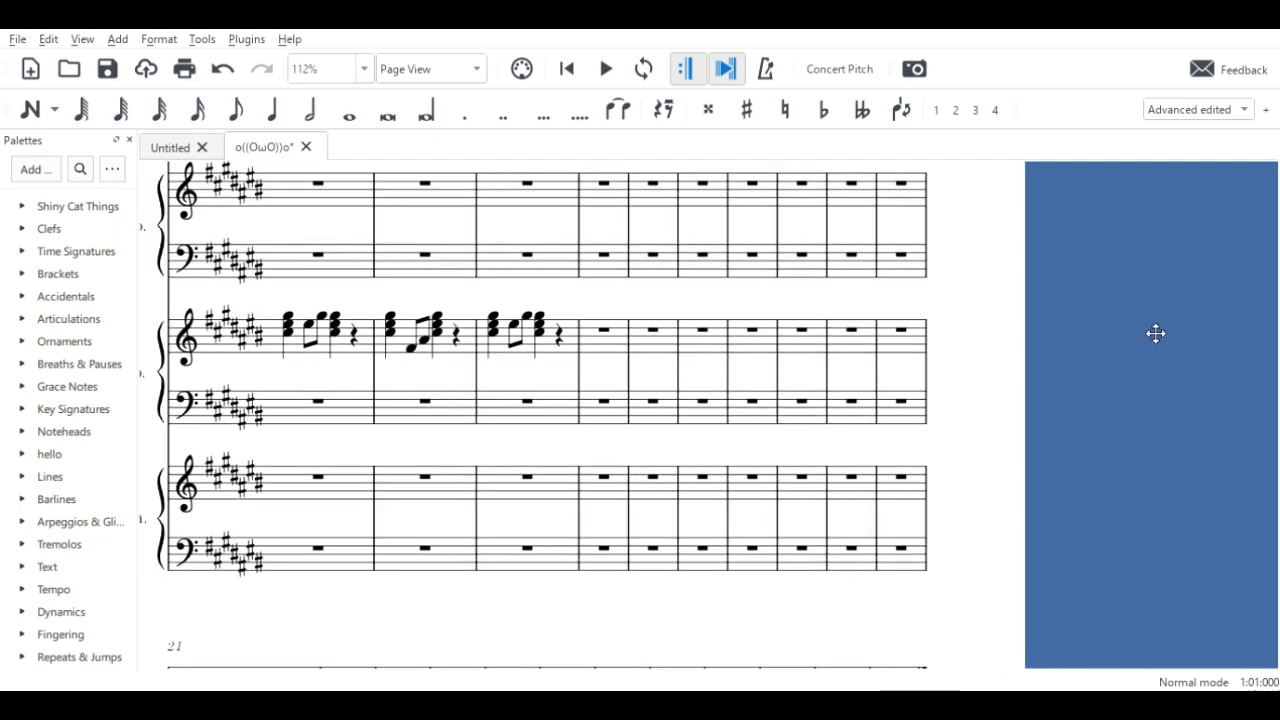
- Enter a quarter rest at the start of measure 12 in the Synth treble staff and leave note input
left_click(30, 109)
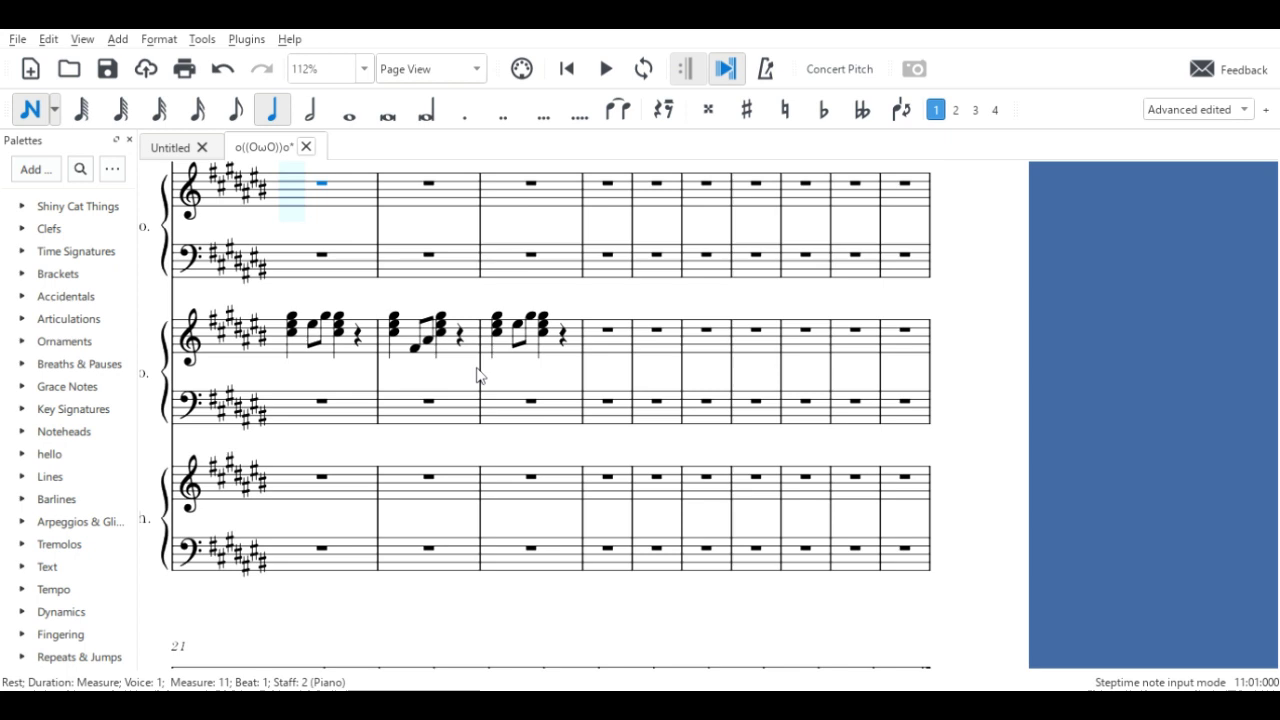
left_click(466, 479)
key("Delete")
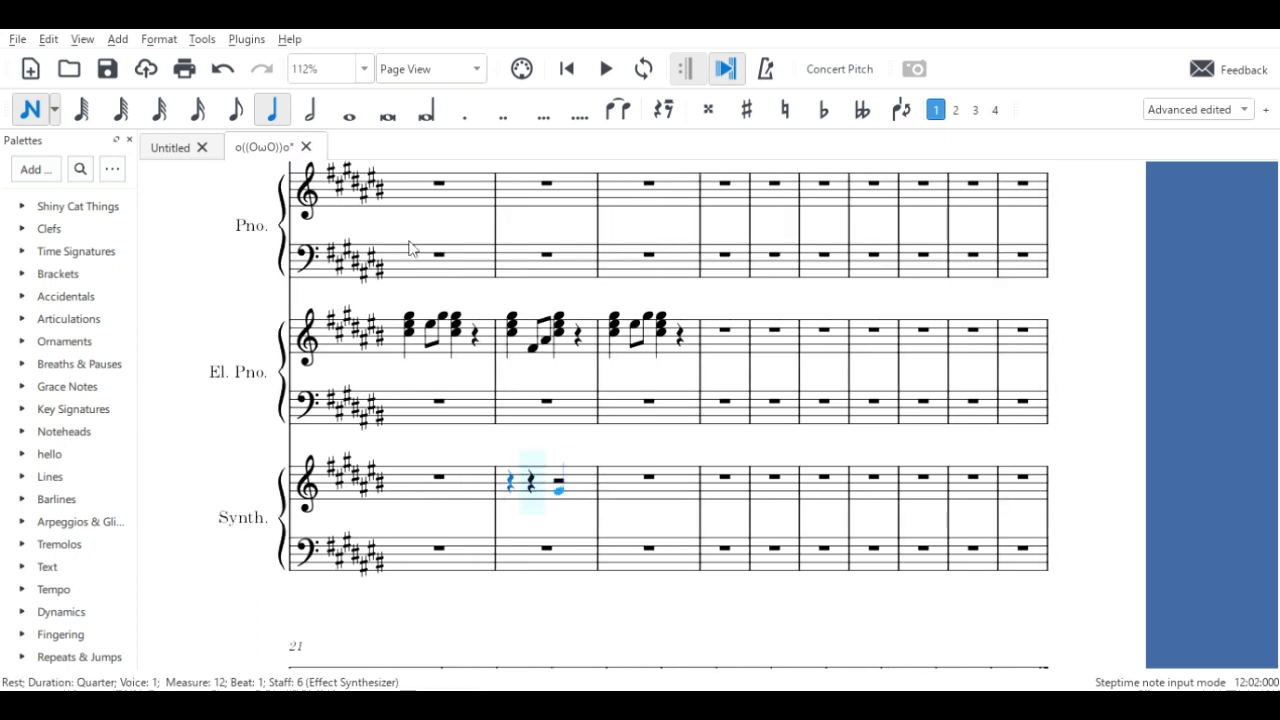
left_click(235, 109)
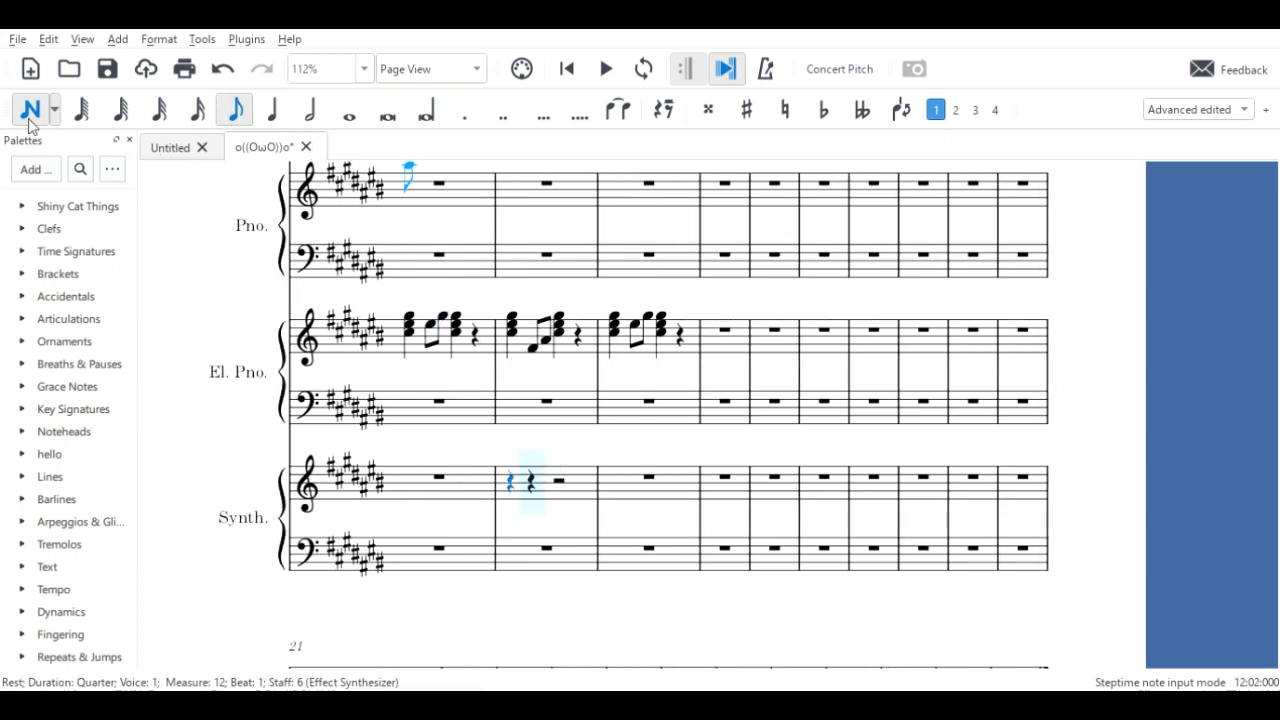
key("Escape")
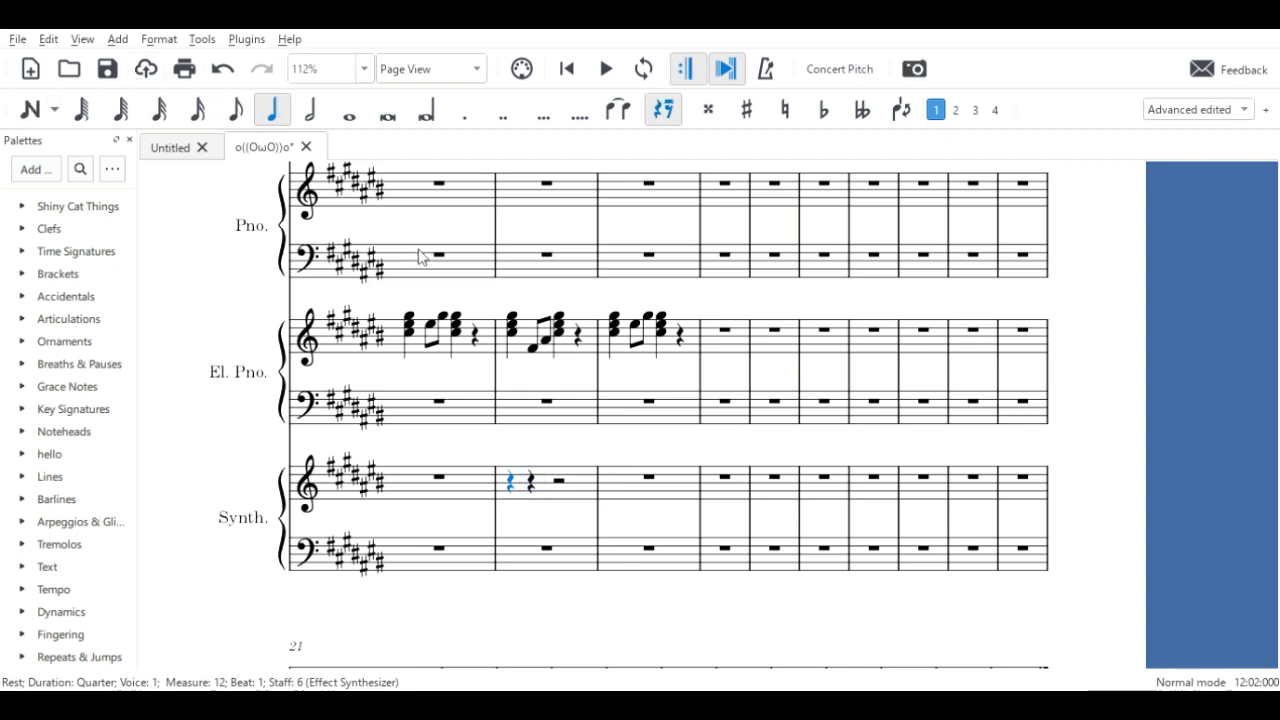
- Paste the copied chord measures into the Synth treble staff from measure 14 and play the score from measure 13
left_click(735, 502)
key("ctrl+v")
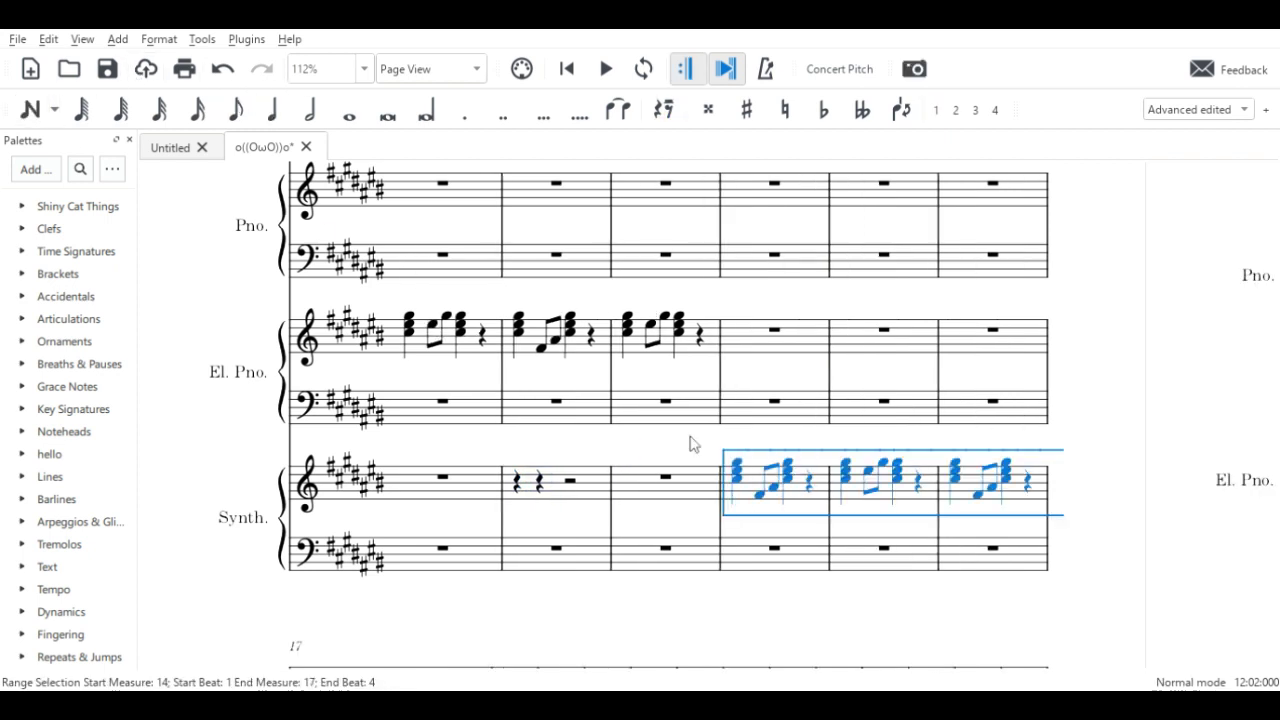
left_click(635, 330)
left_click(604, 68)
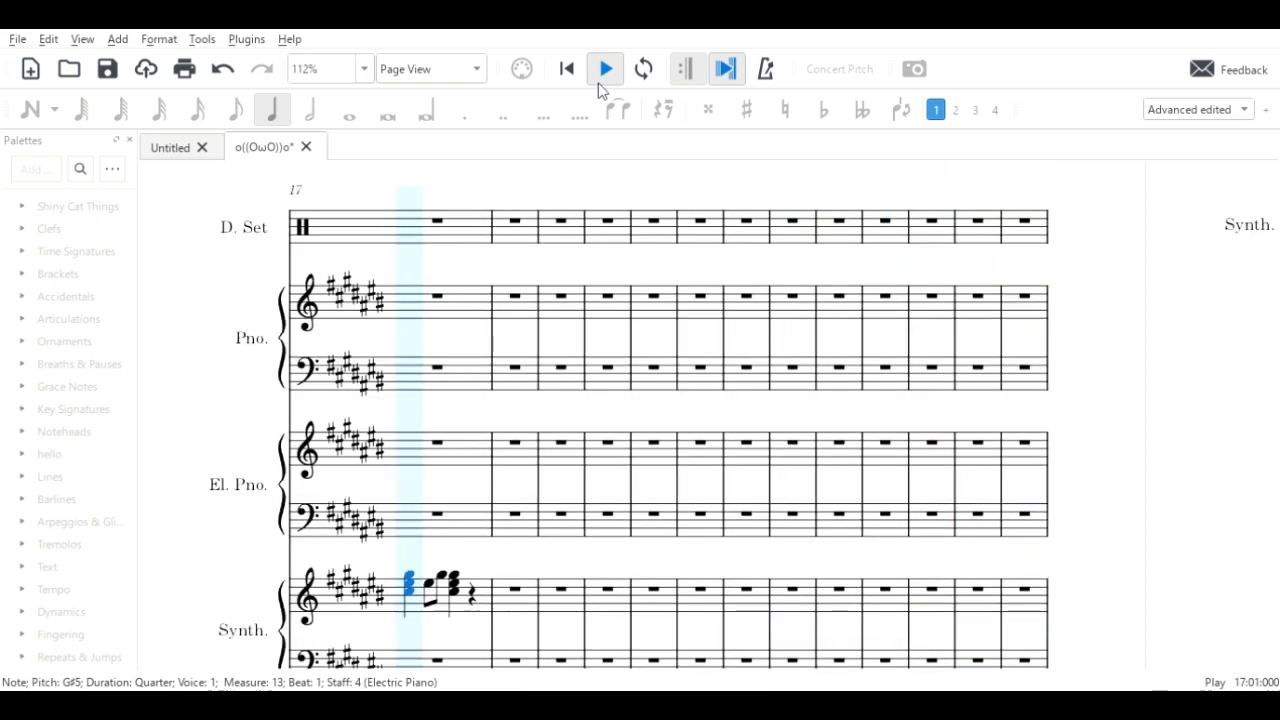
key("space")
left_click(1167, 400)
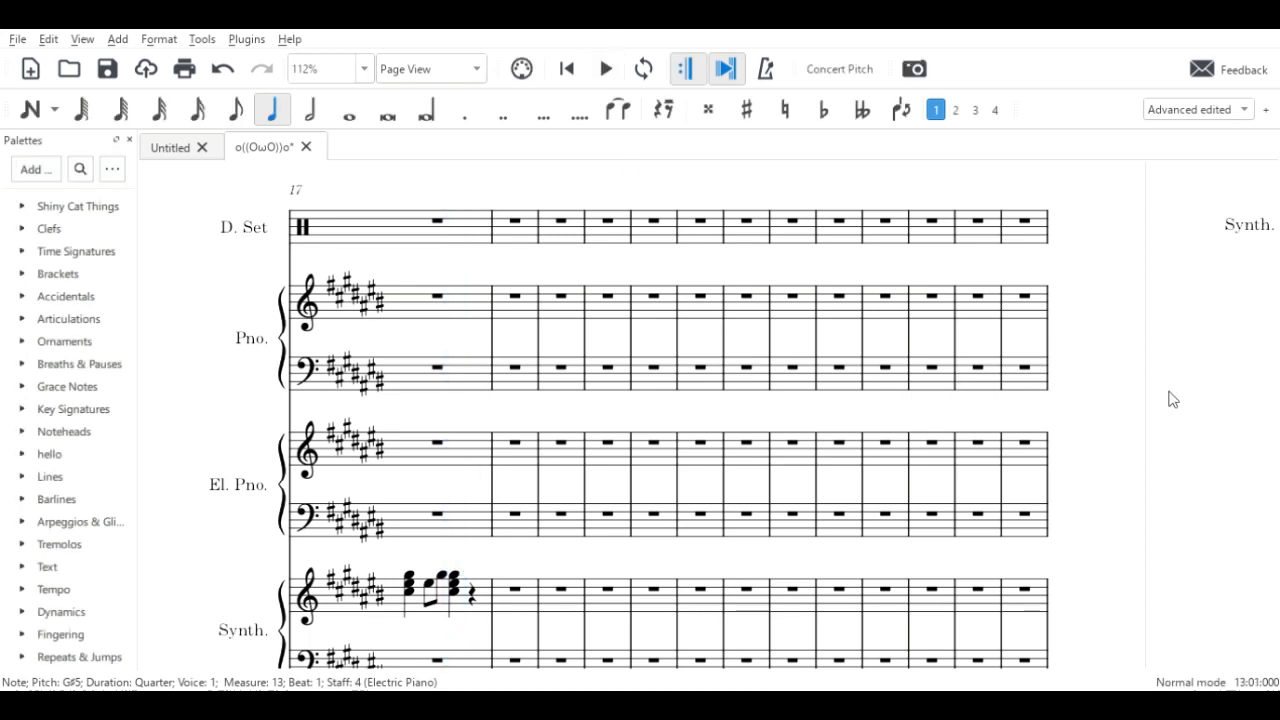
left_click(30, 109)
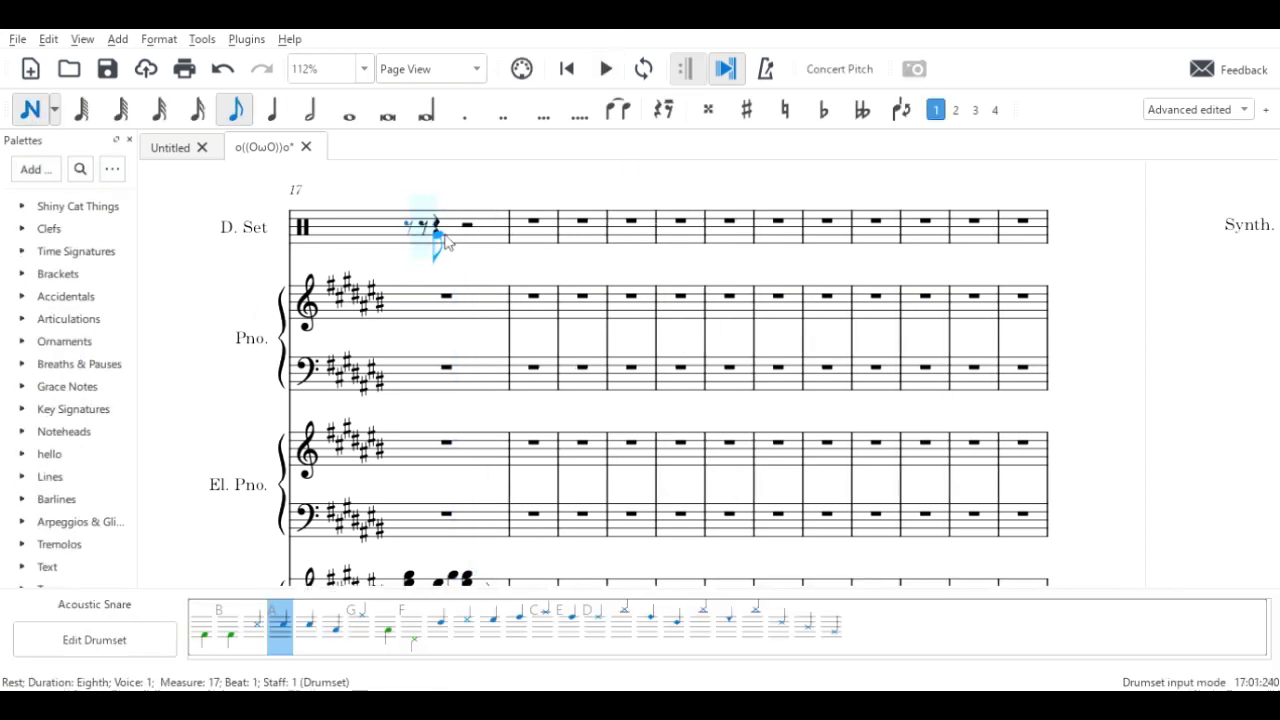
key("ctrl+z")
key("Escape")
key("Escape")
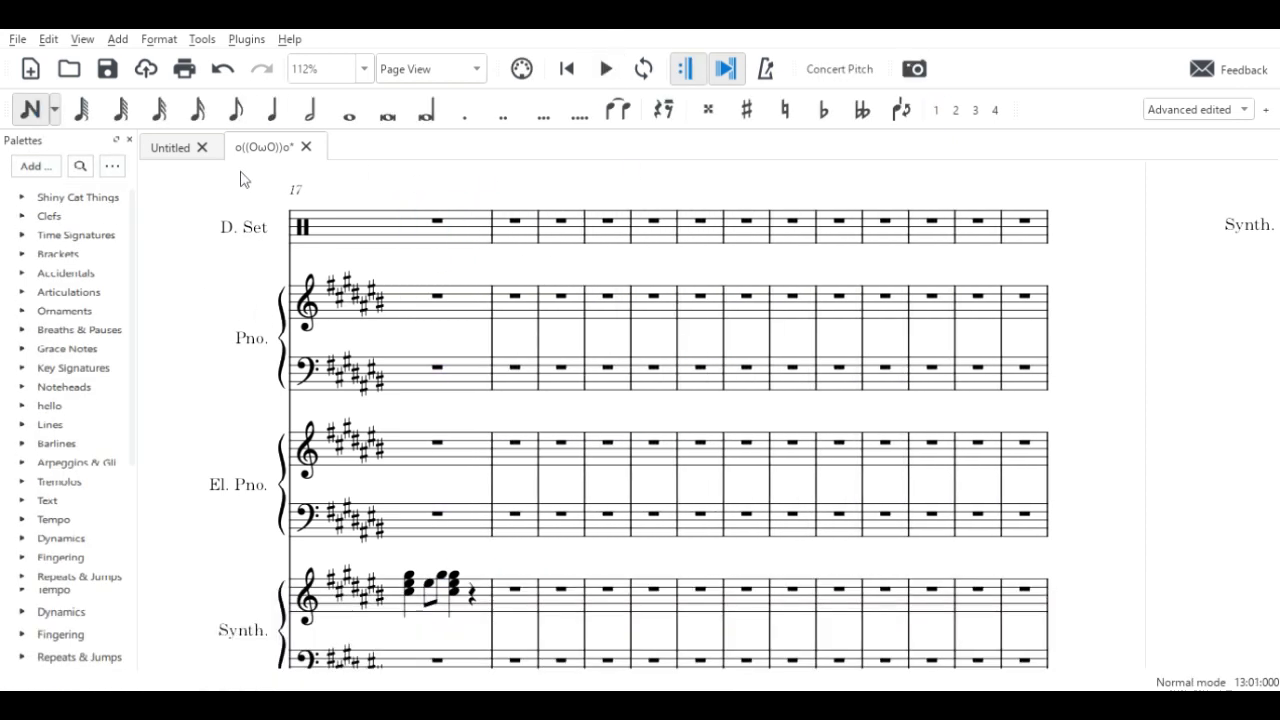
- Fill measure 17 of the drumset staff with eighth rests
key("n")
left_click(236, 114)
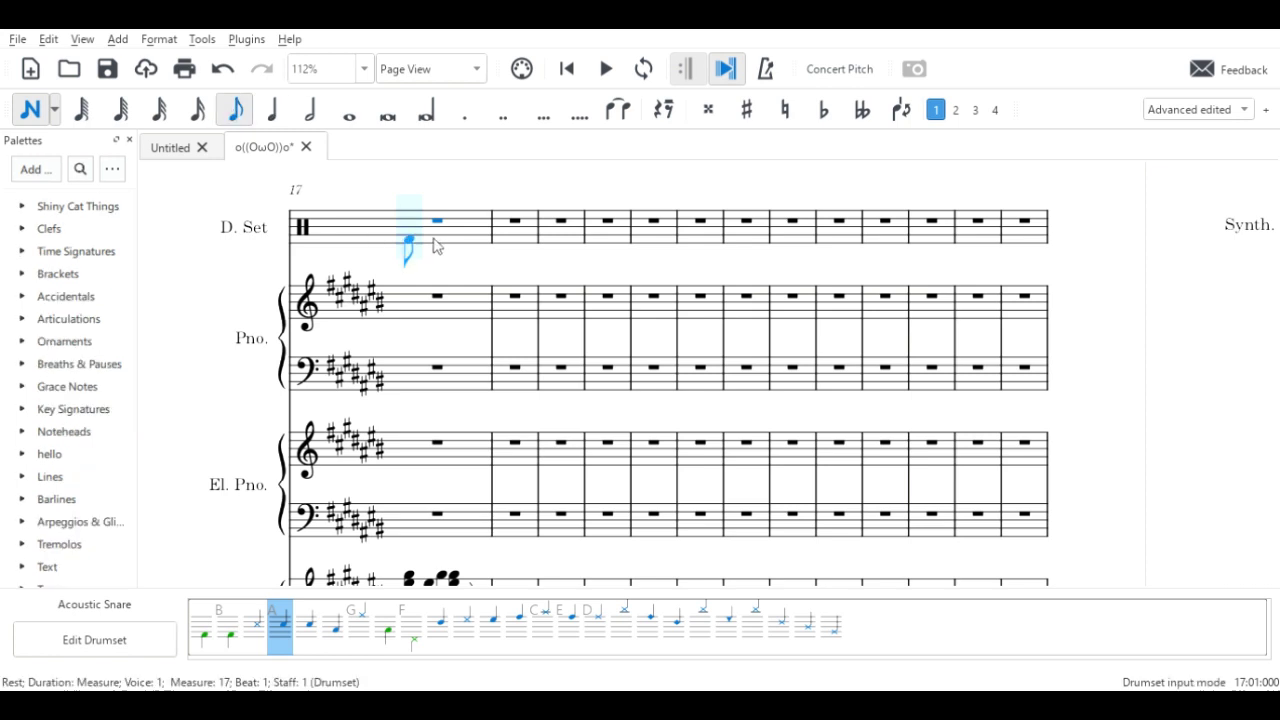
key("0")
key("0")
key("0")
key("0")
key("0")
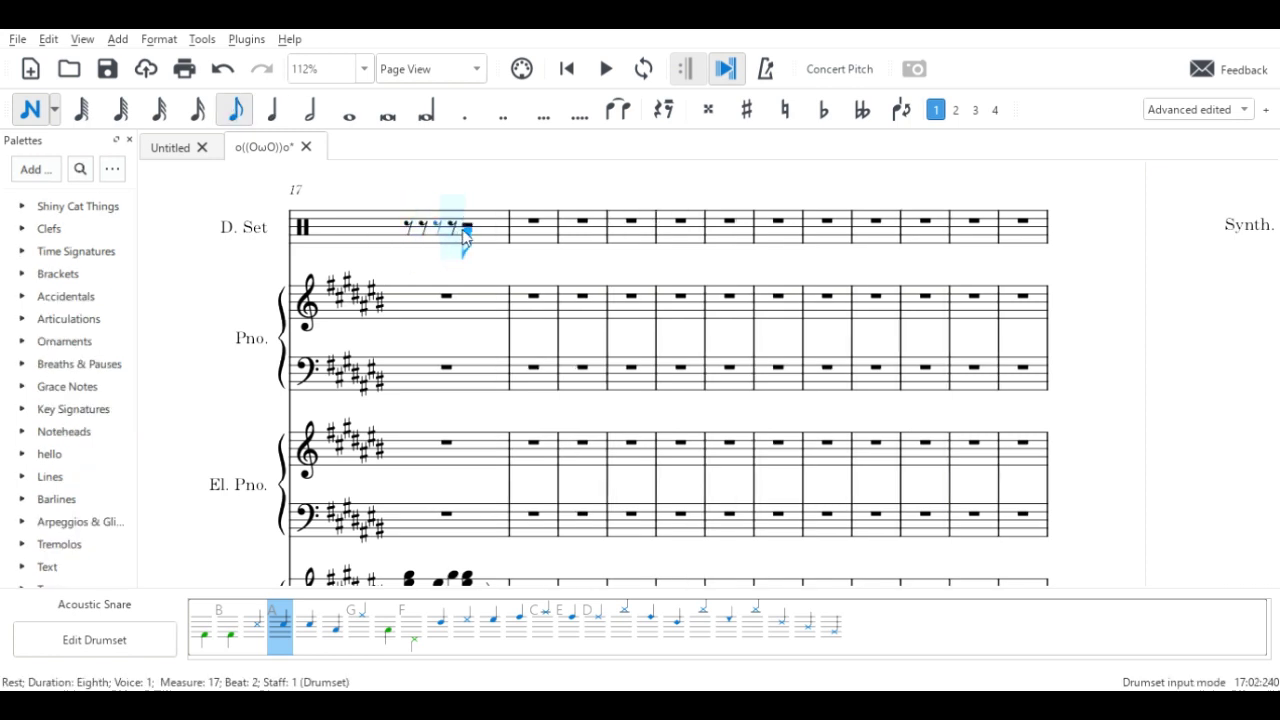
key("0")
key("0")
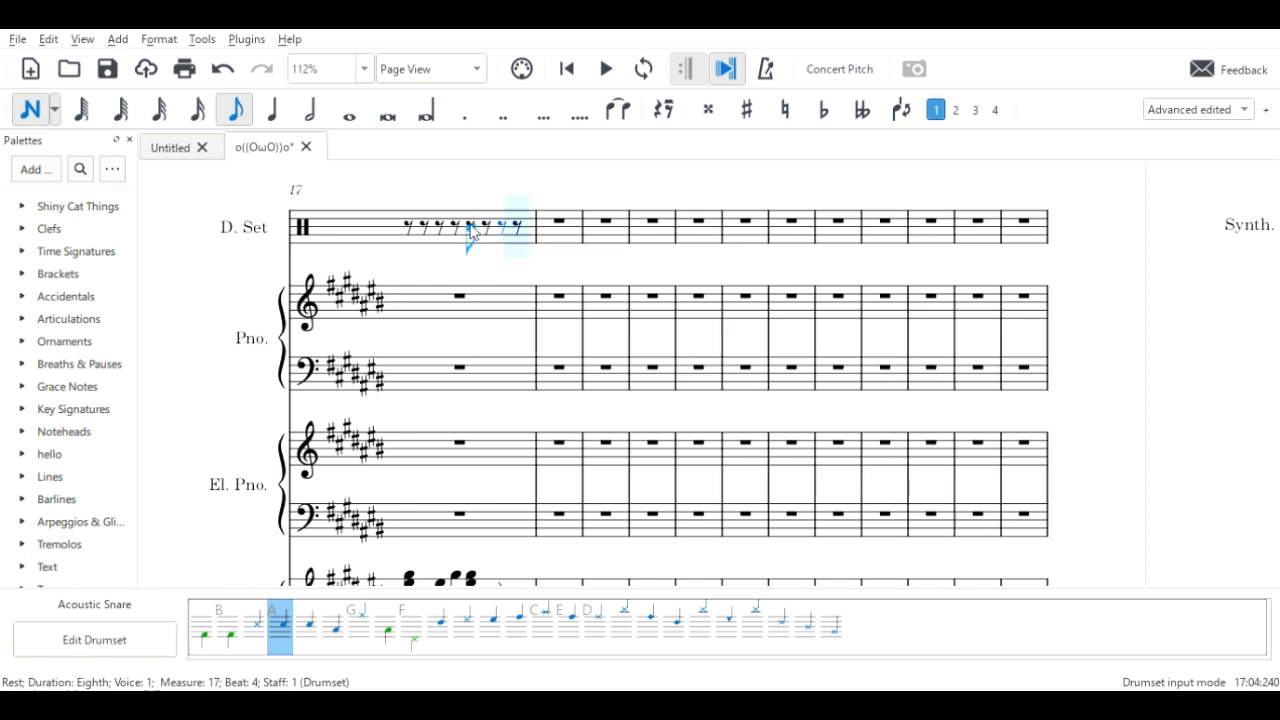
- Enter an eighth note and six sixteenth notes of Acoustic Snare across beats 3 and 4 of drumset measure 17
left_click(472, 230)
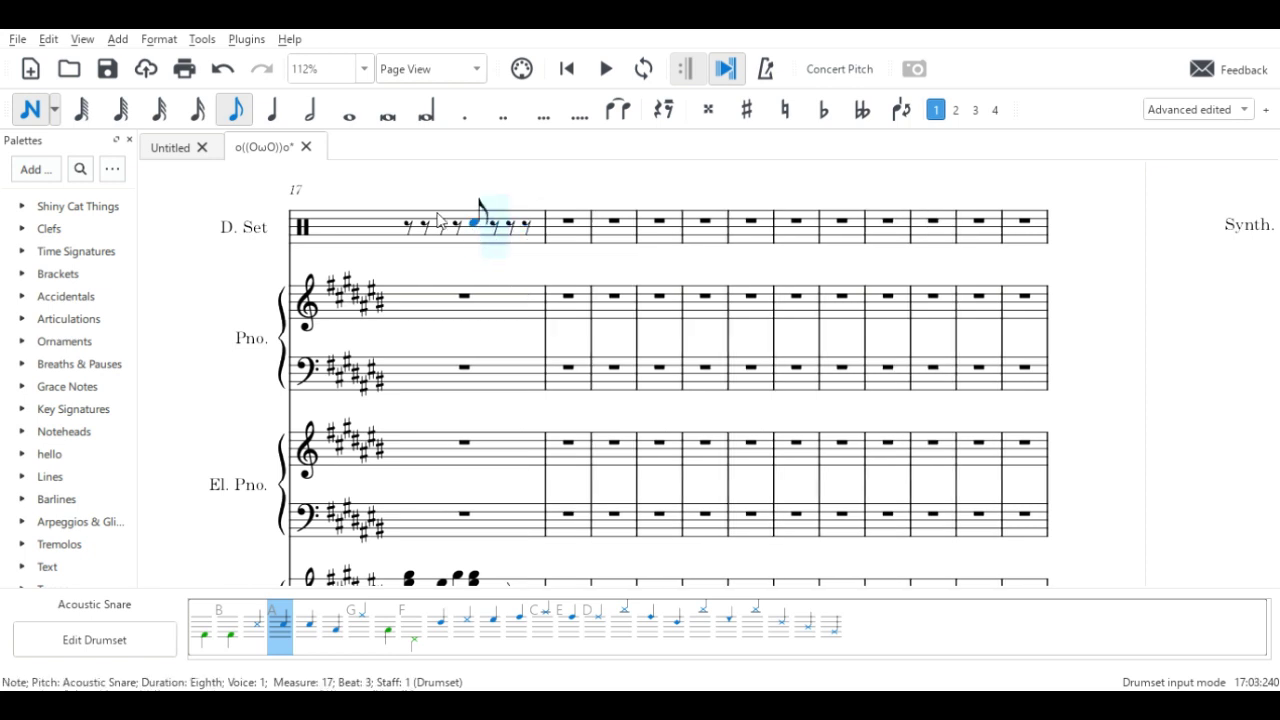
left_click(200, 112)
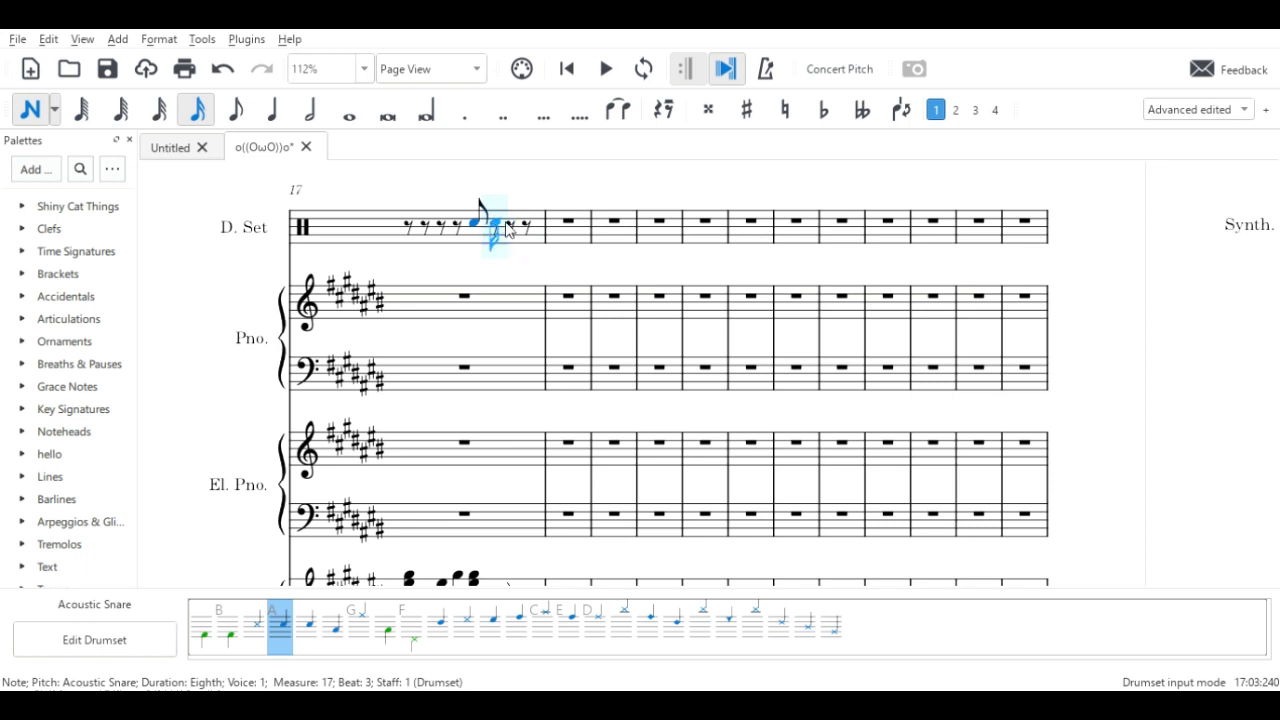
left_click(516, 229)
left_click(510, 230)
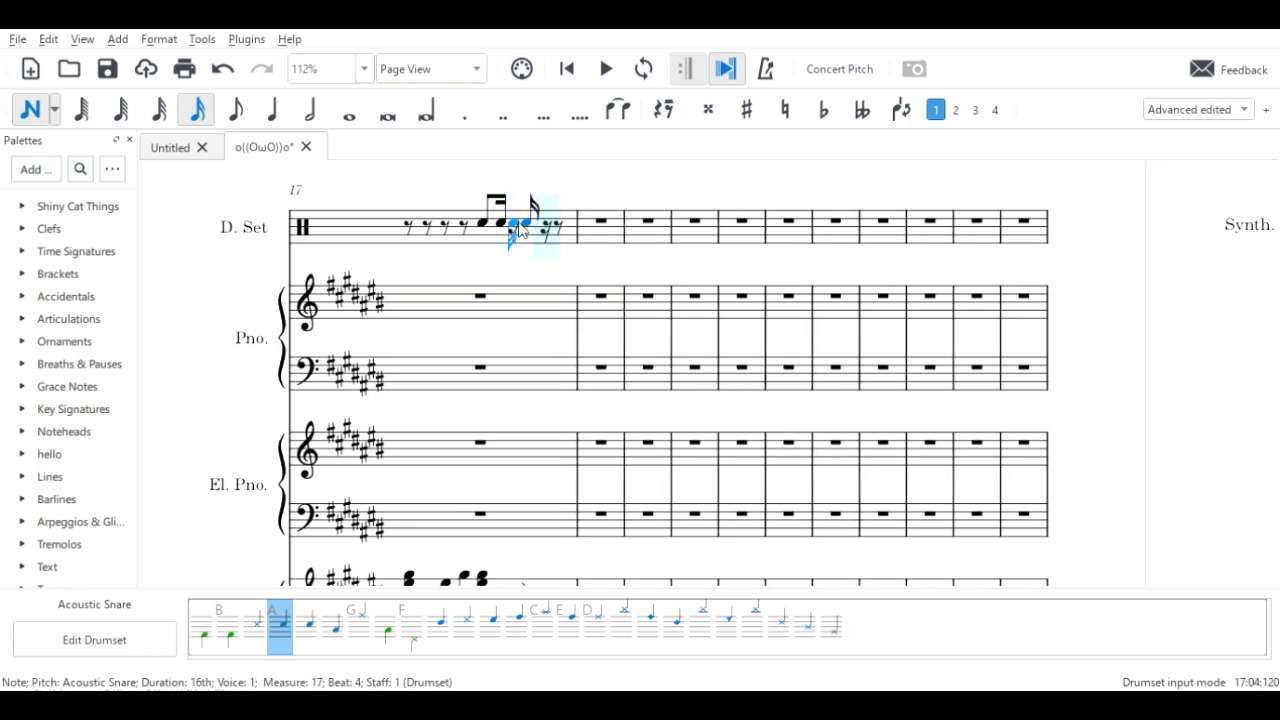
left_click(536, 228)
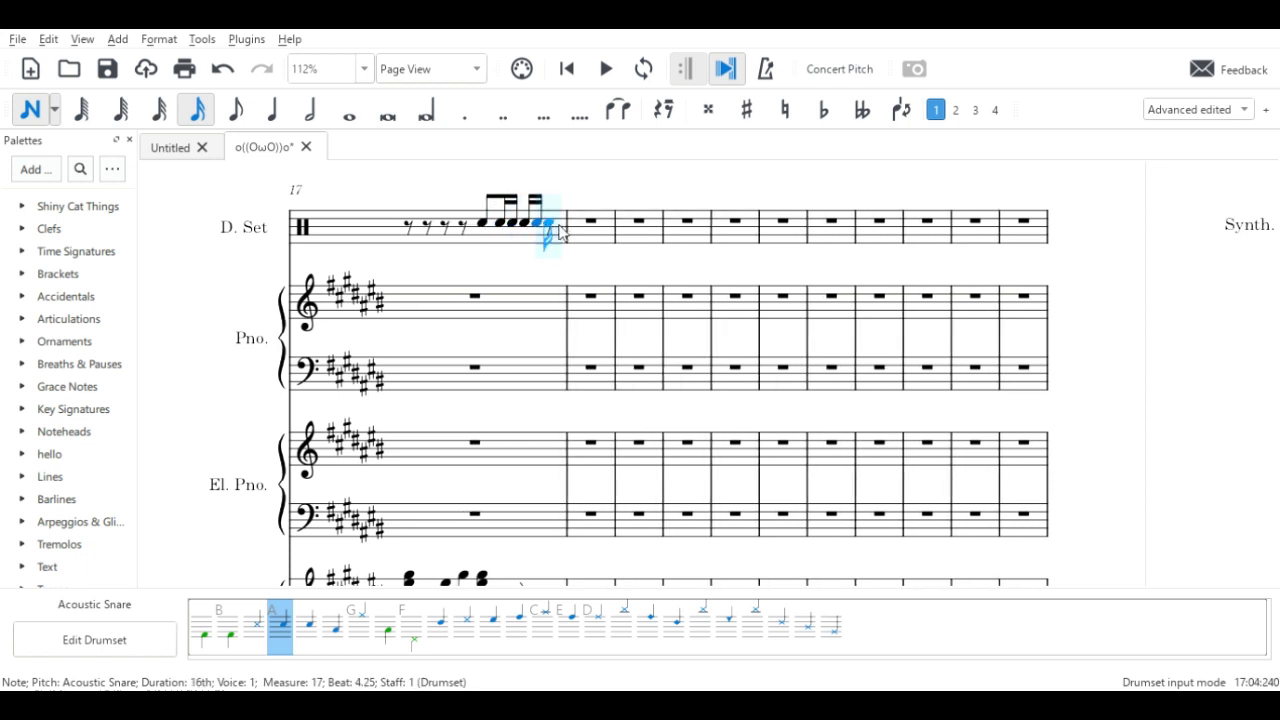
left_click(561, 229)
left_click(577, 226)
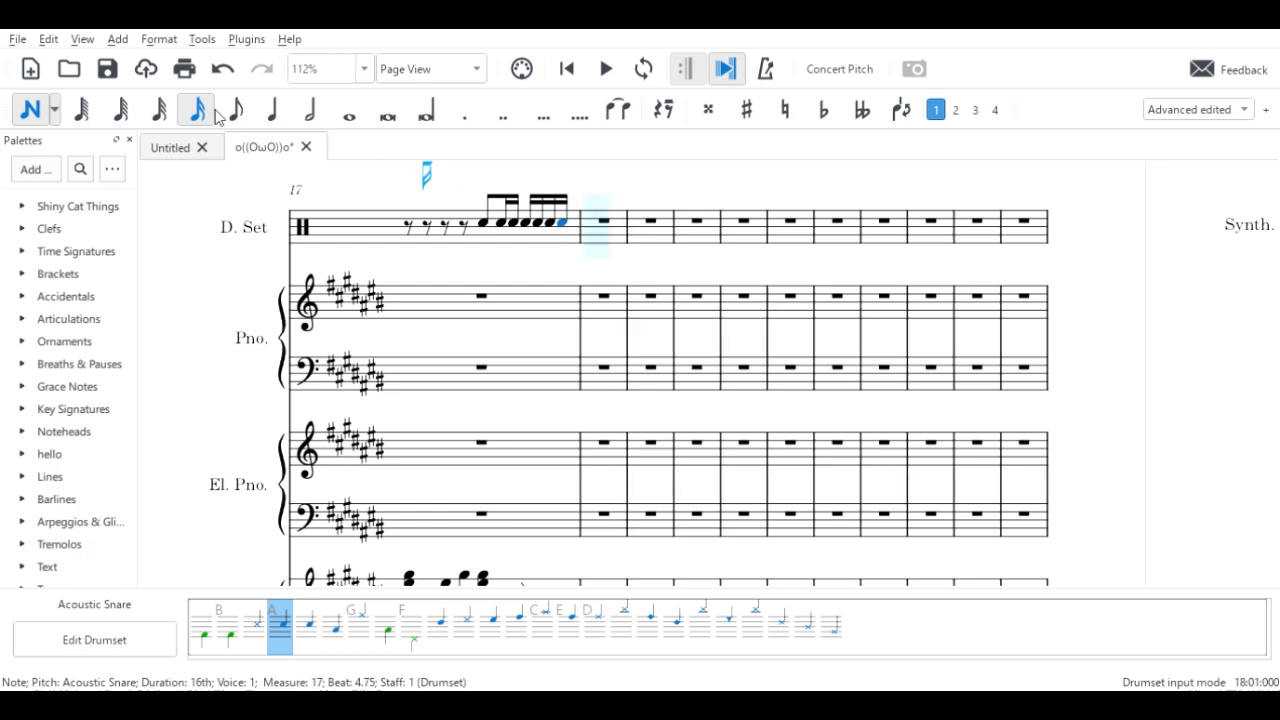
- Replace the last five Acoustic Snare sixteenth notes in drumset measure 17 with sixteenth rests
left_click(309, 622)
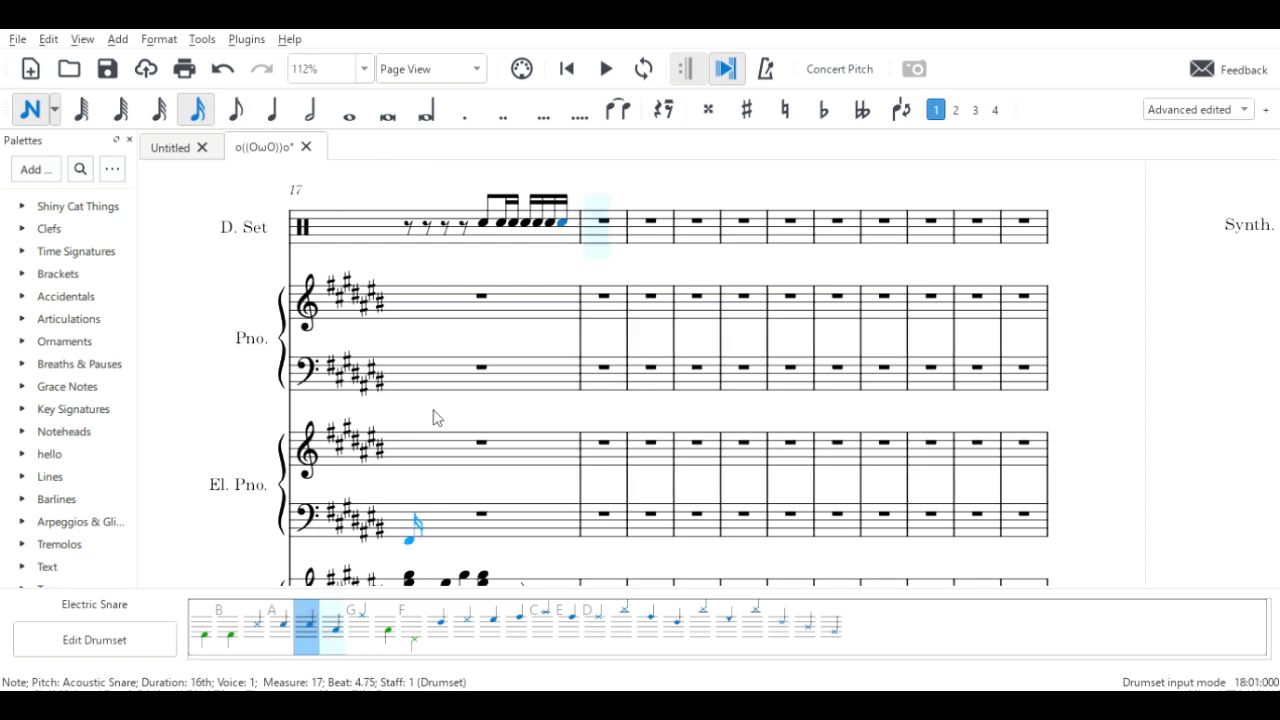
right_click(530, 223)
right_click(519, 223)
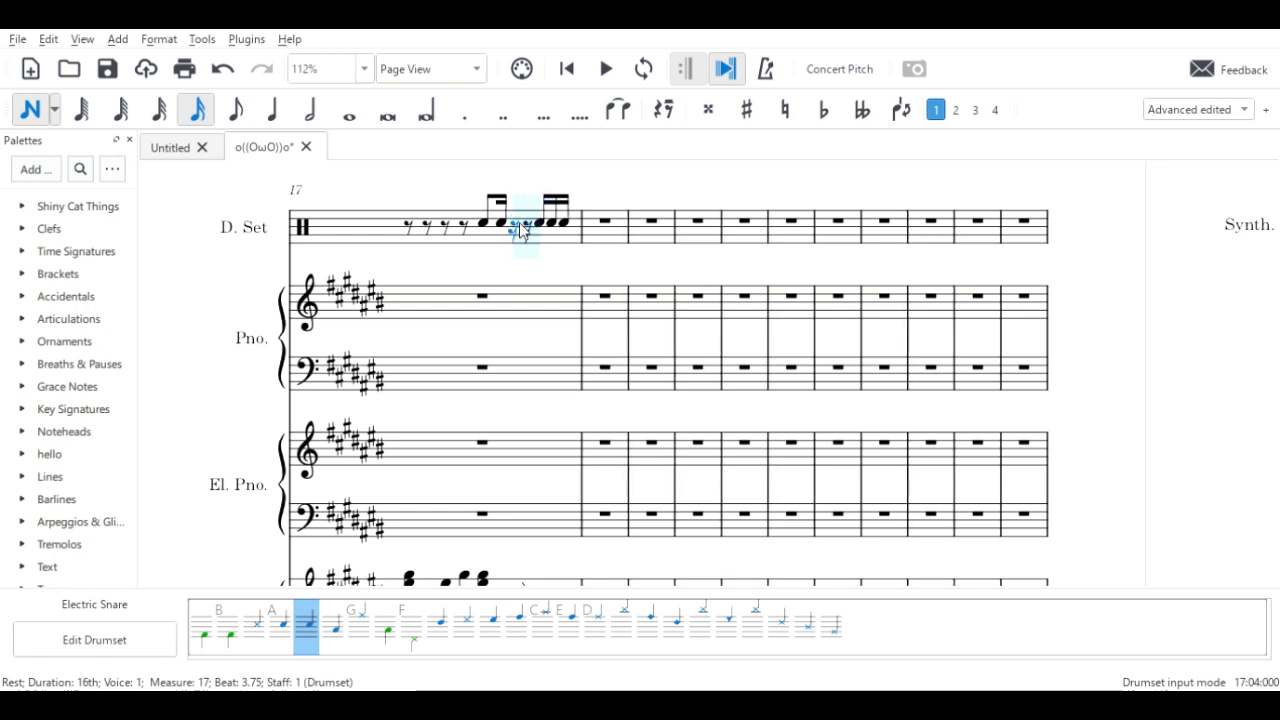
right_click(545, 226)
right_click(555, 226)
right_click(567, 226)
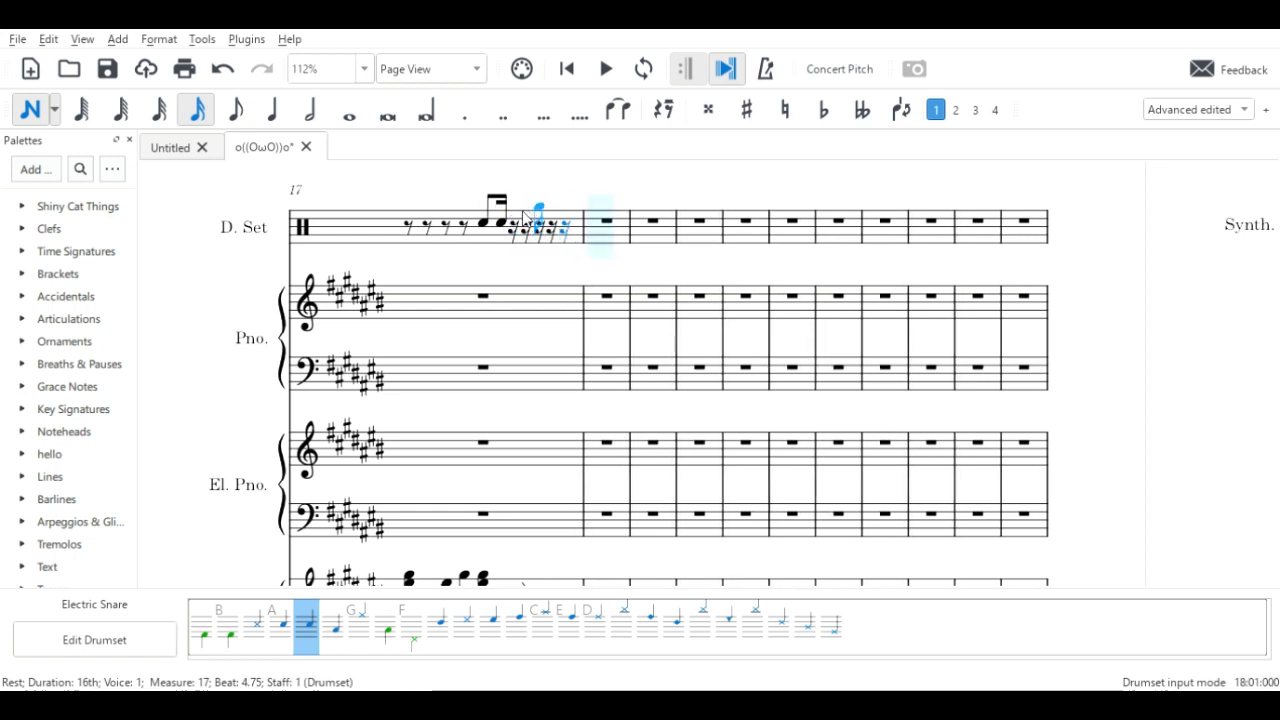
- Enter sixteenth notes in drumset measure 17: Electric Snare on beat 3.75, and Low Floor, Low, Low-Mid and Hi-Mid Tom across beat 4
left_click(514, 212)
key("Up")
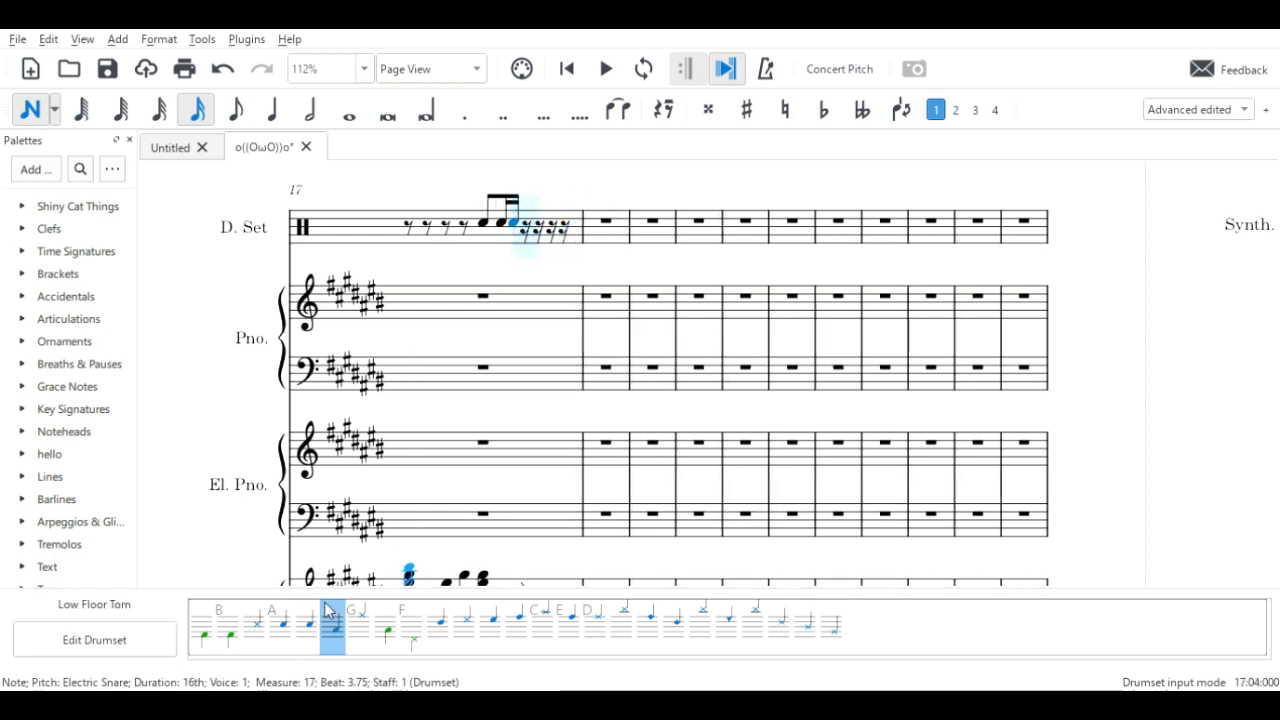
left_click(524, 228)
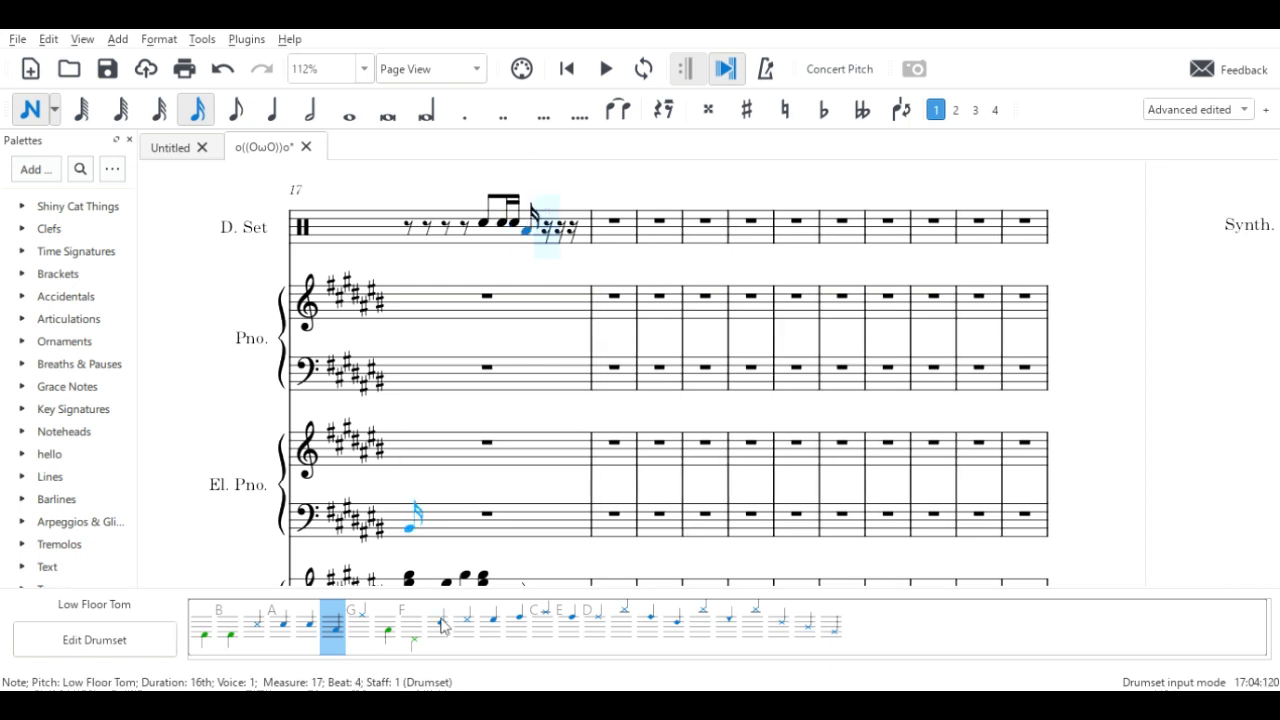
key("Up")
left_click(538, 218)
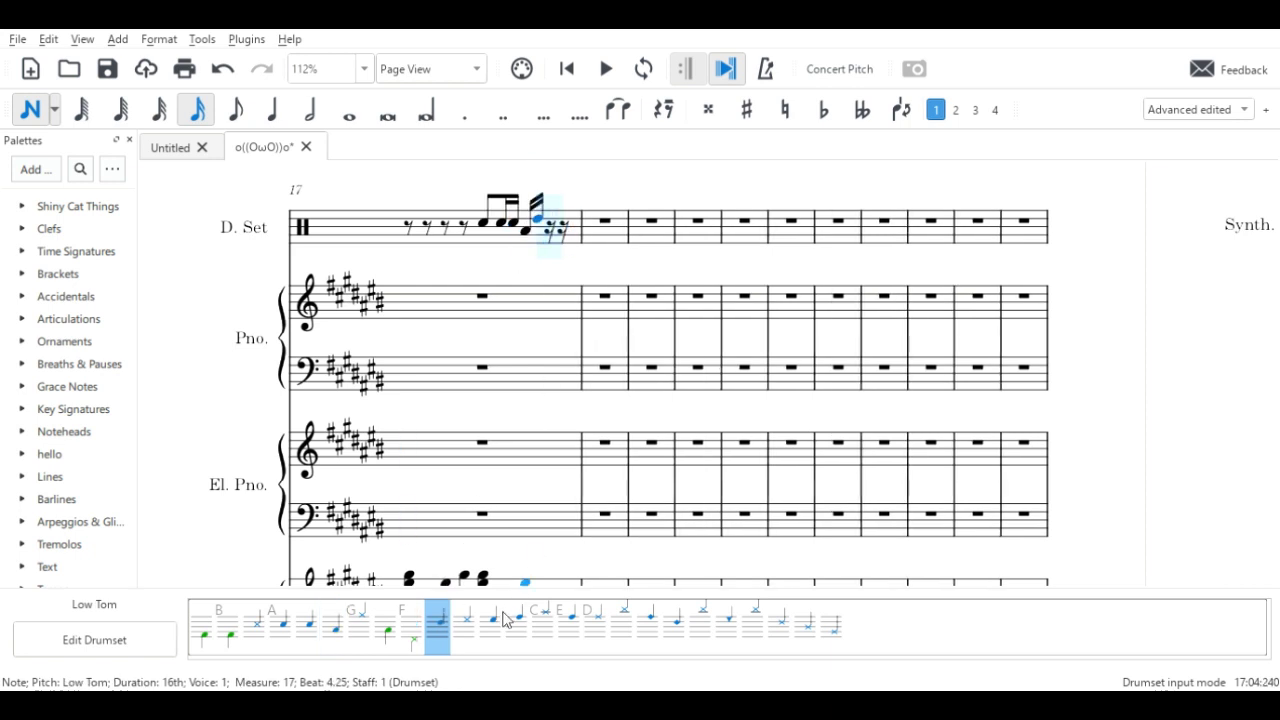
key("Up")
left_click(551, 245)
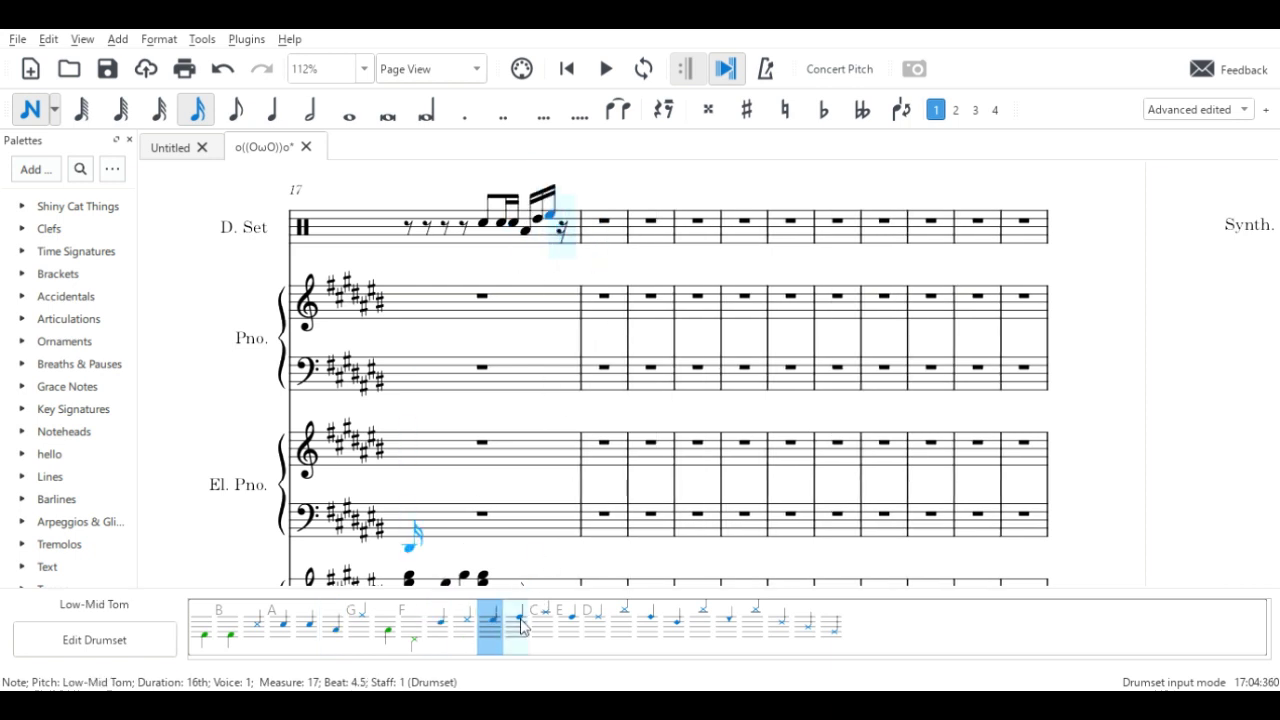
left_click(521, 624)
left_click(563, 219)
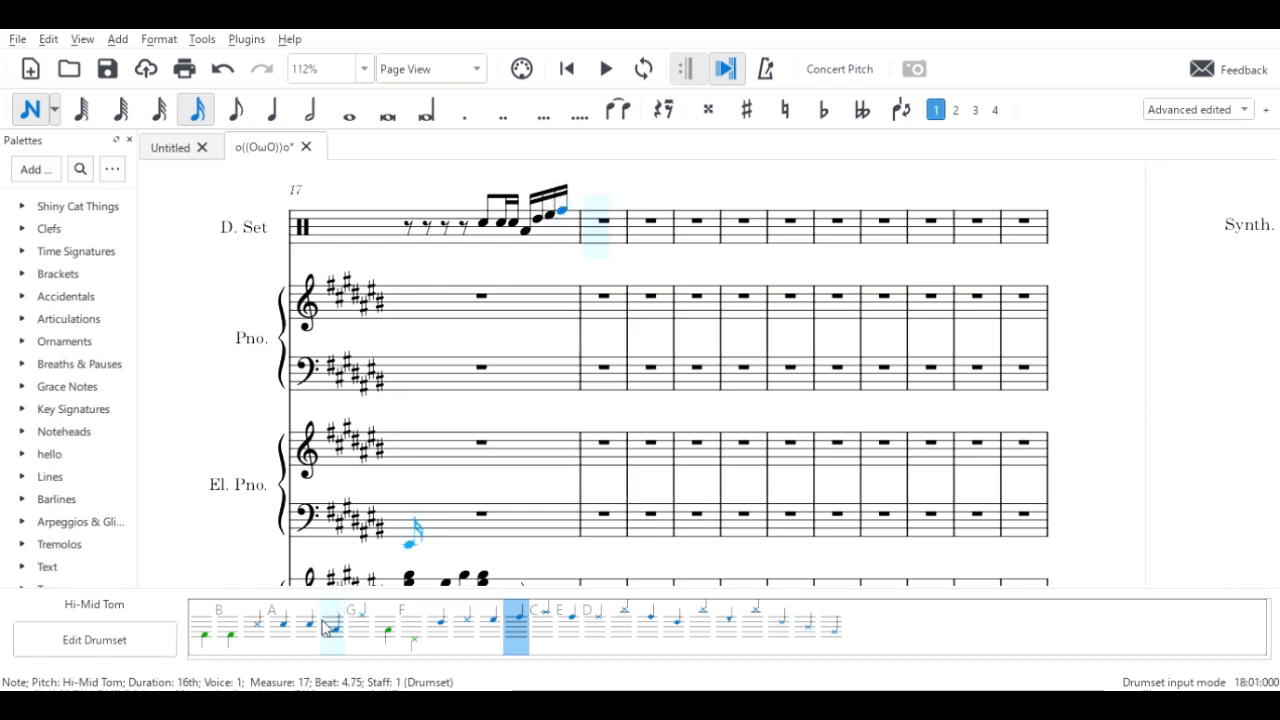
- Fill drumset measures 18 to 22 with Acoustic Snare quarter notes and leave note input
left_click(280, 625)
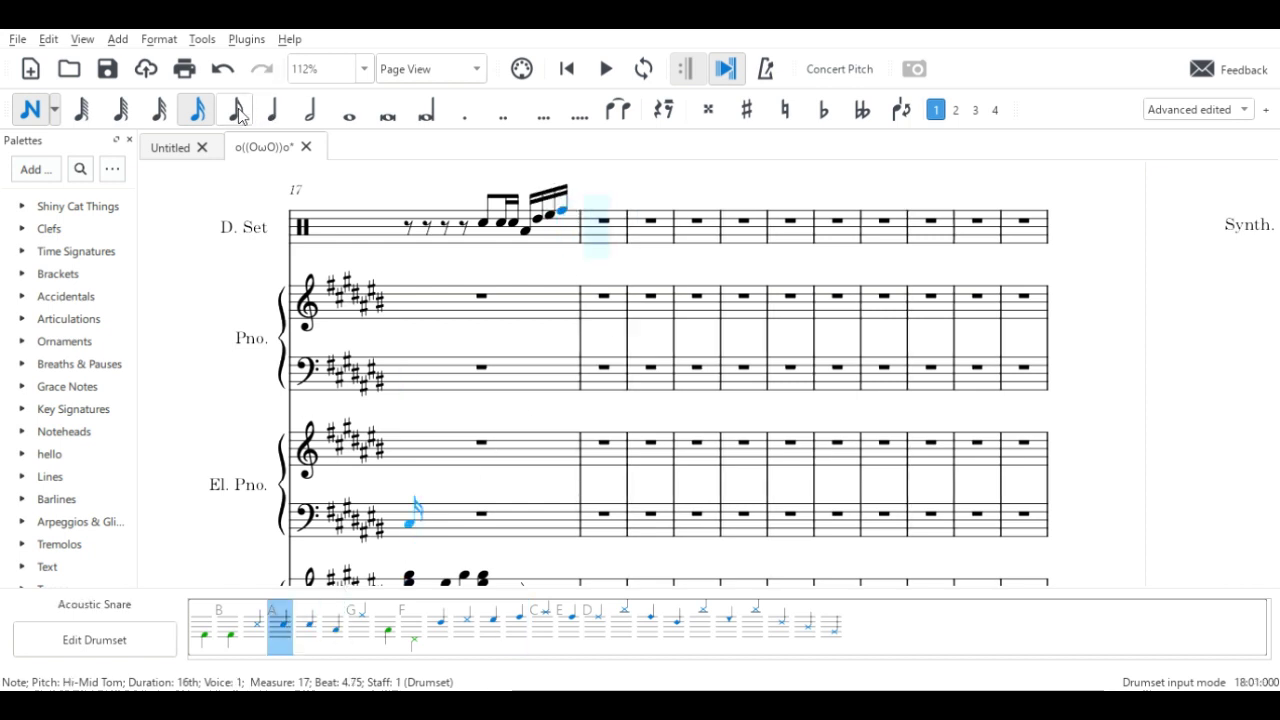
left_click(272, 109)
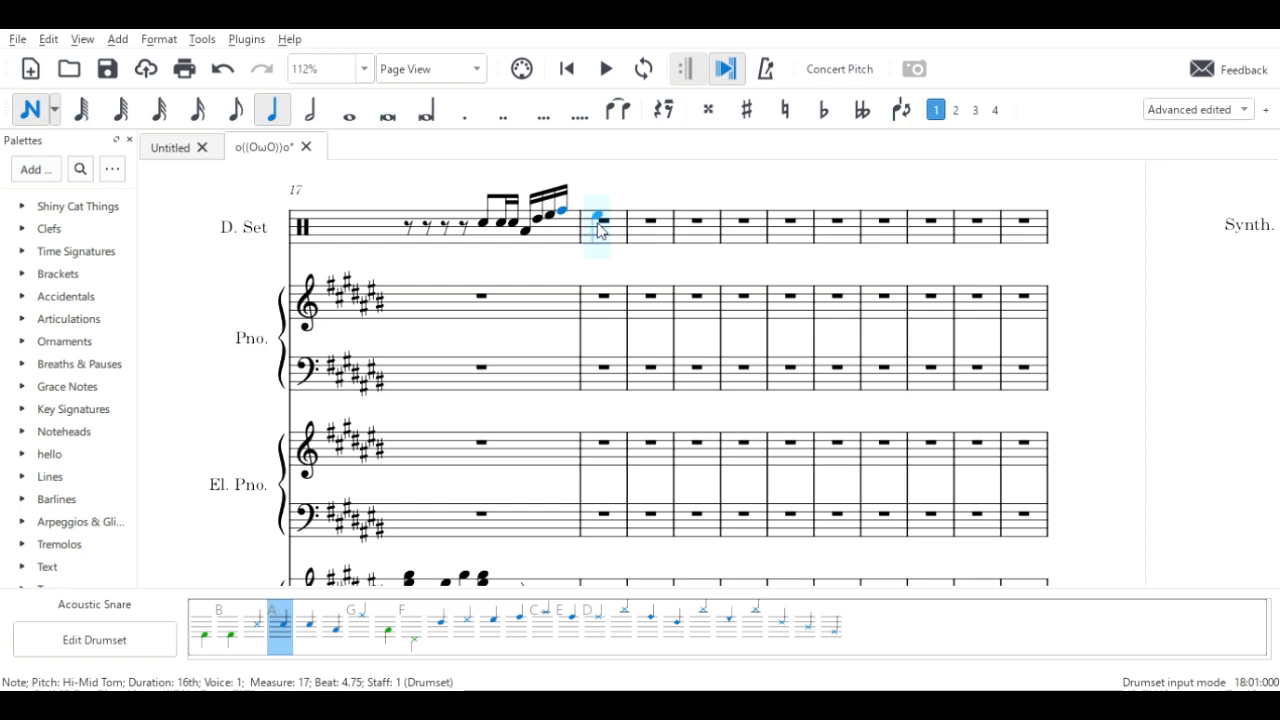
key("a")
key("a")
key("a")
key("a")
key("a")
key("a")
key("a")
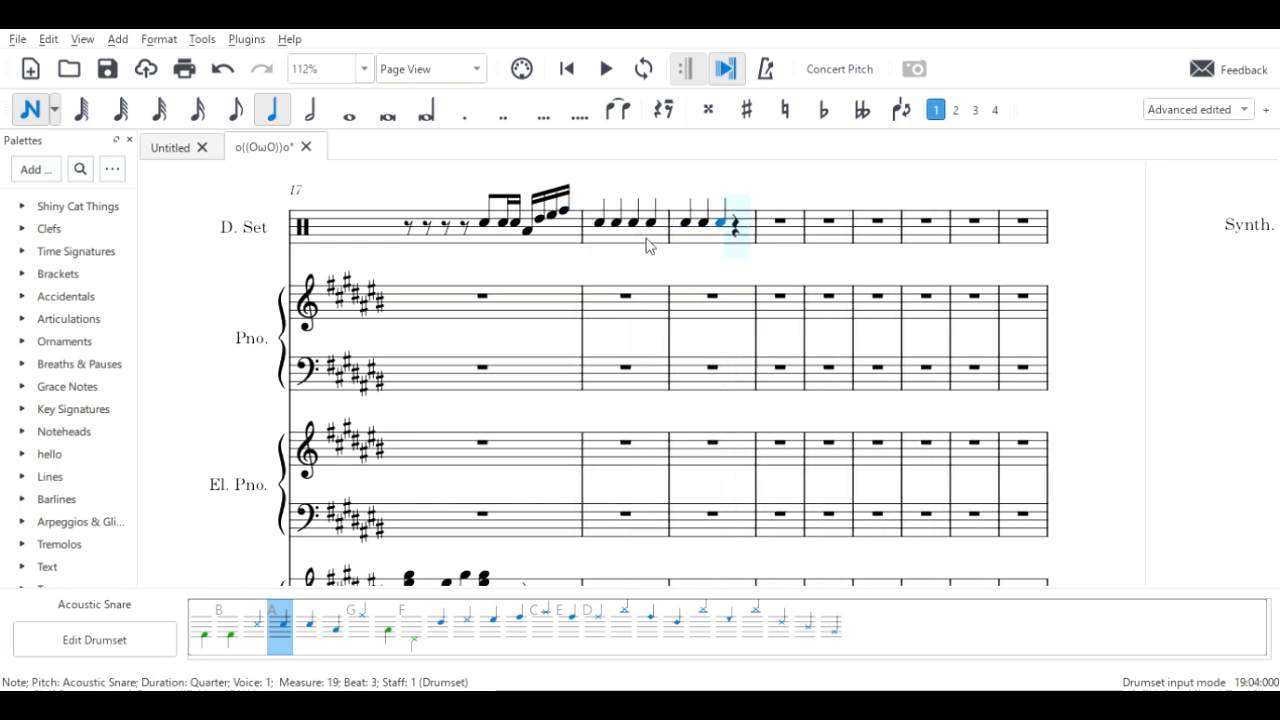
key("a")
key("a")
key("a")
key("a")
key("a")
key("a")
key("a")
key("a")
key("a")
key("a")
key("a")
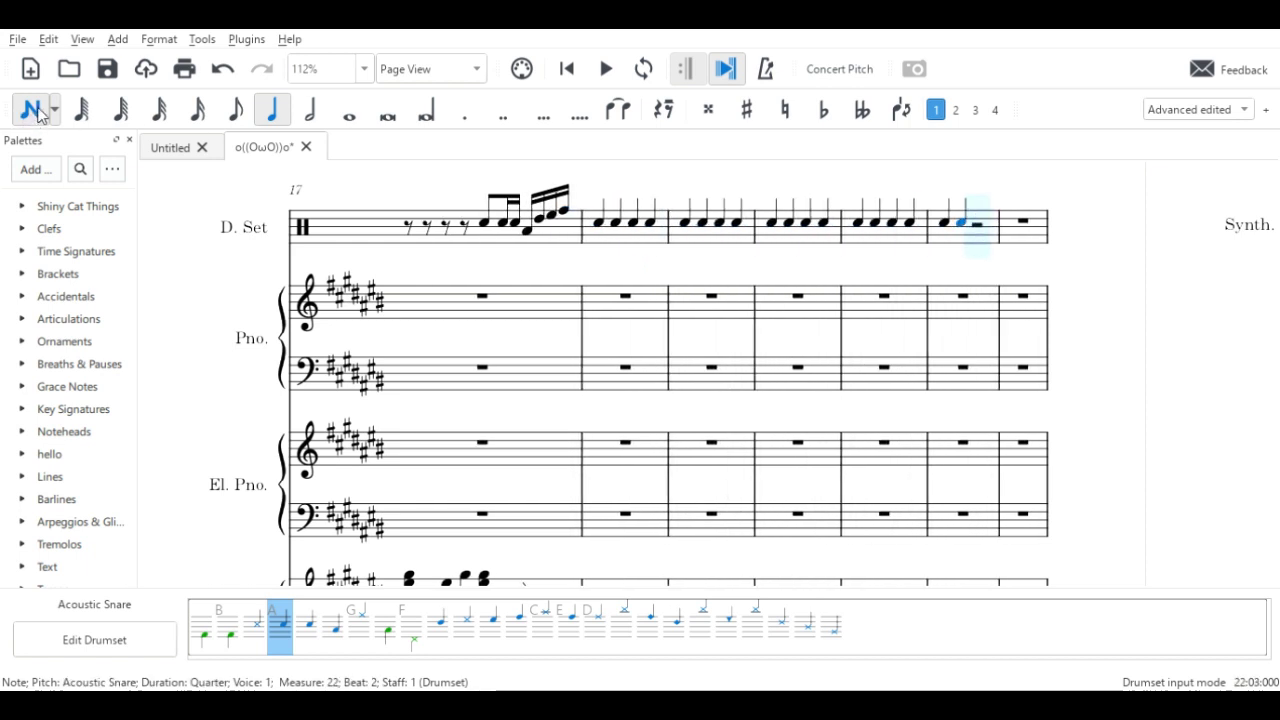
key("a")
key("a")
key("Escape")
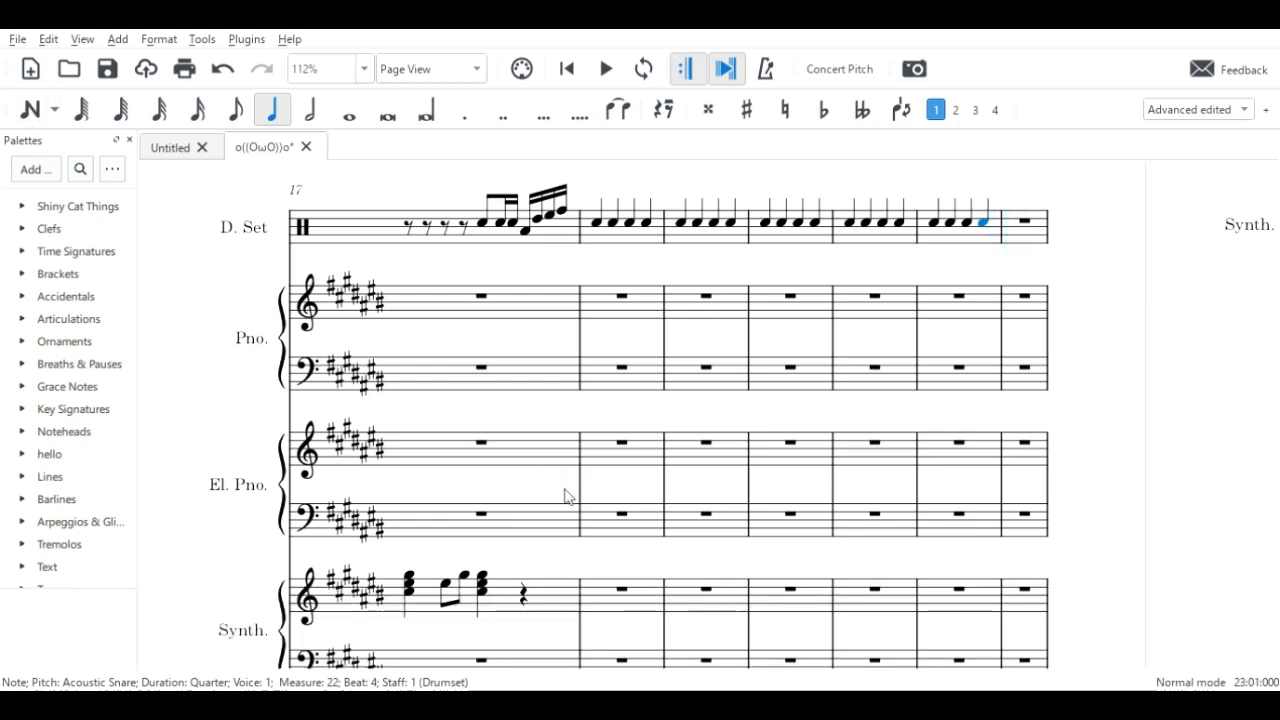
- Paste the copied chord measures into the Electric Piano treble staff from measure 18 and play the score from measure 9
left_click(600, 450)
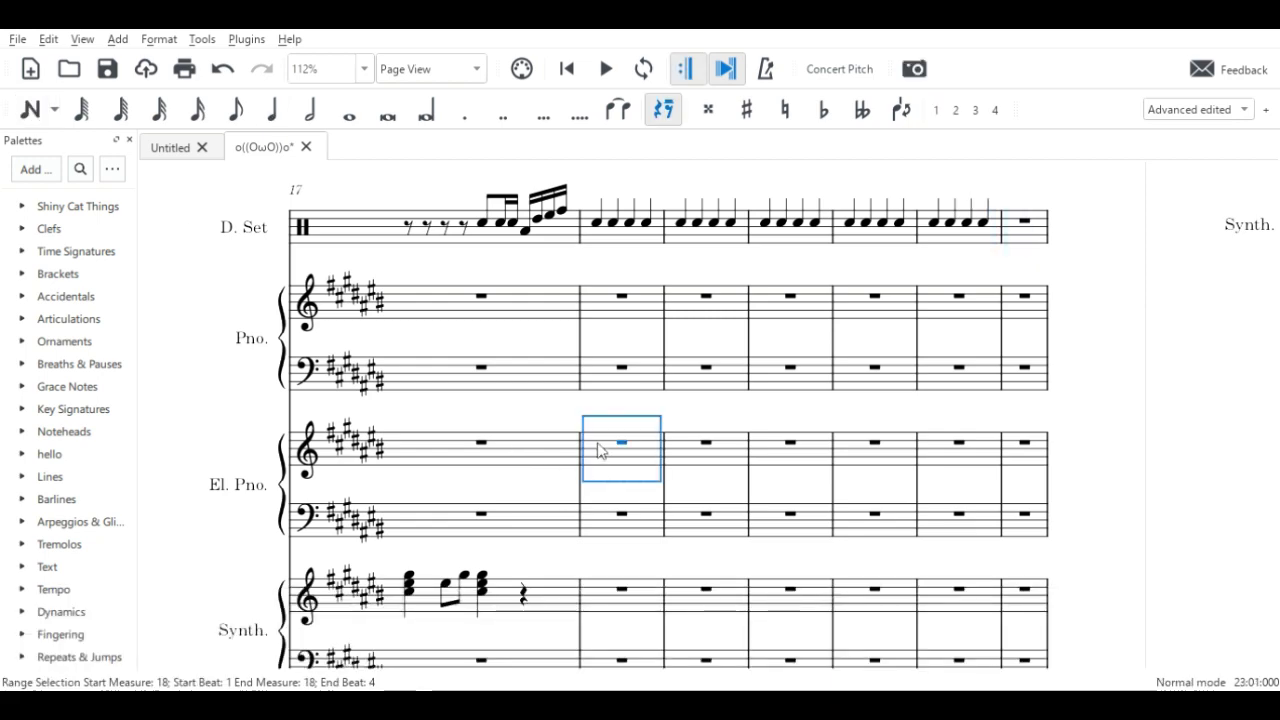
key("ctrl+v")
left_click_drag(340, 399, 1062, 356)
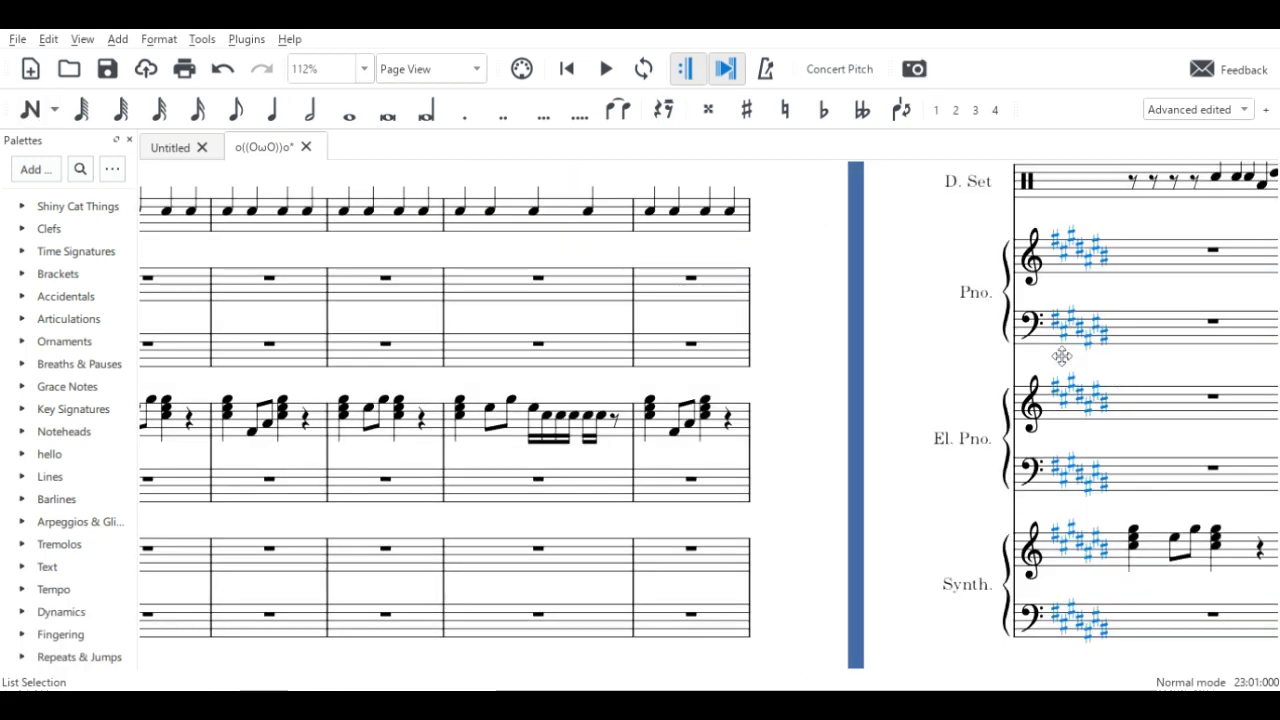
left_click(497, 400)
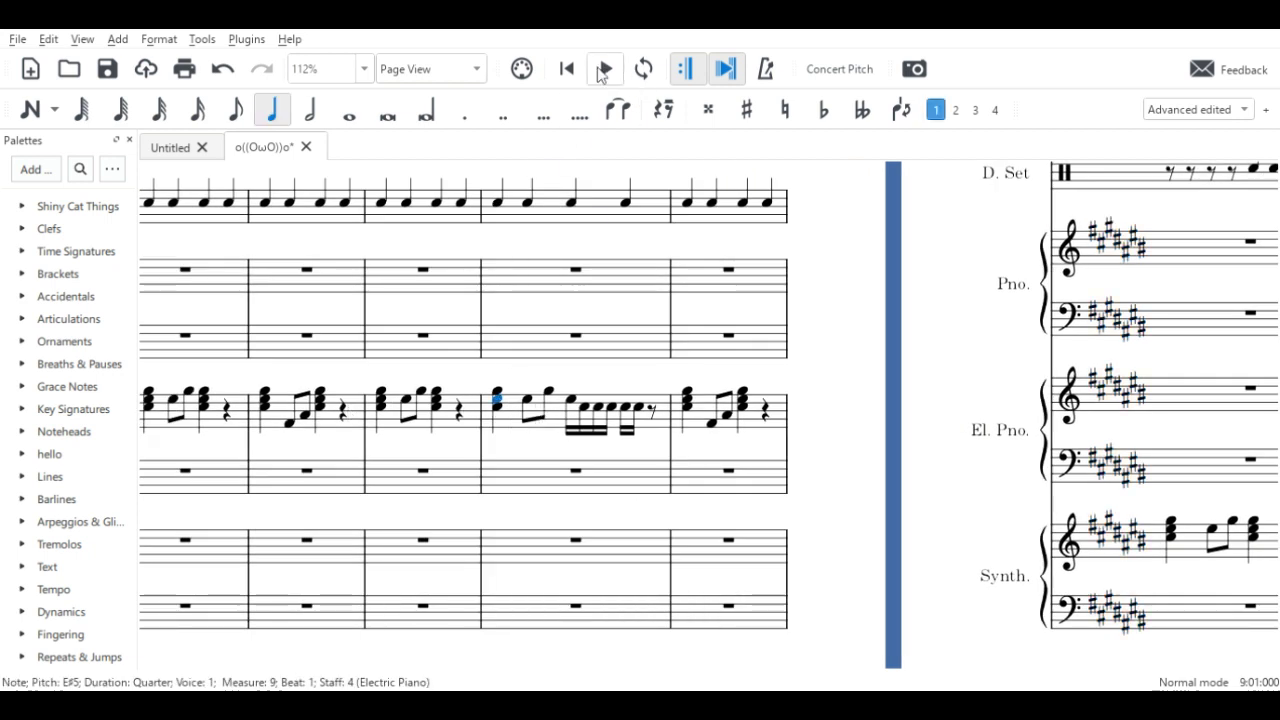
left_click(604, 69)
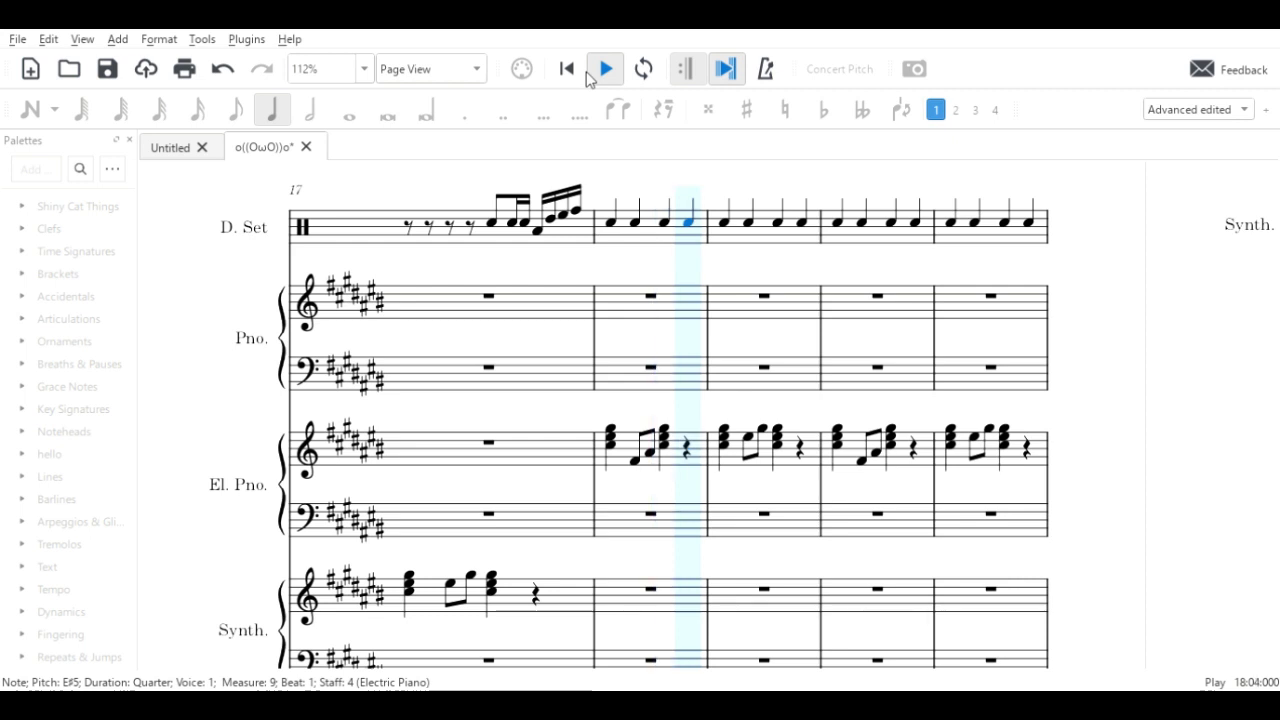
left_click(610, 74)
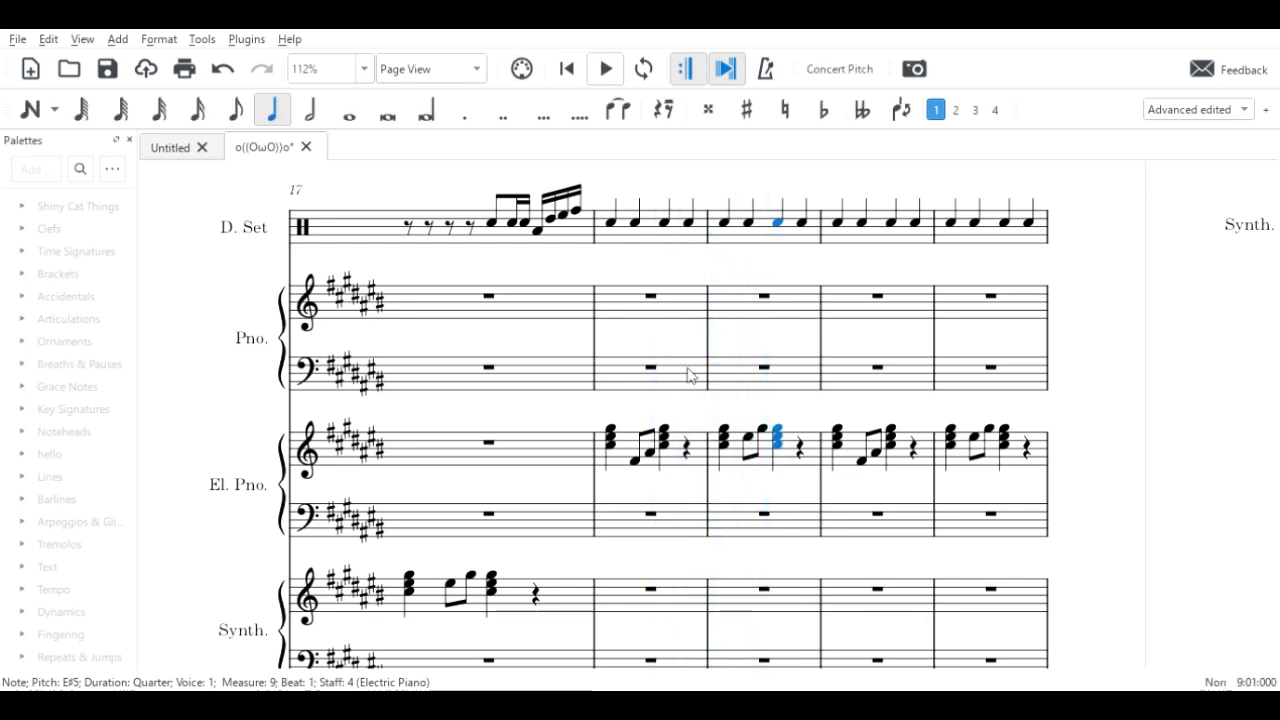
key("Escape")
- Enter tied D♯5 whole notes across measures 18 to 21 of the Synth treble staff and leave note input
scroll(1117, 380, "down", 3)
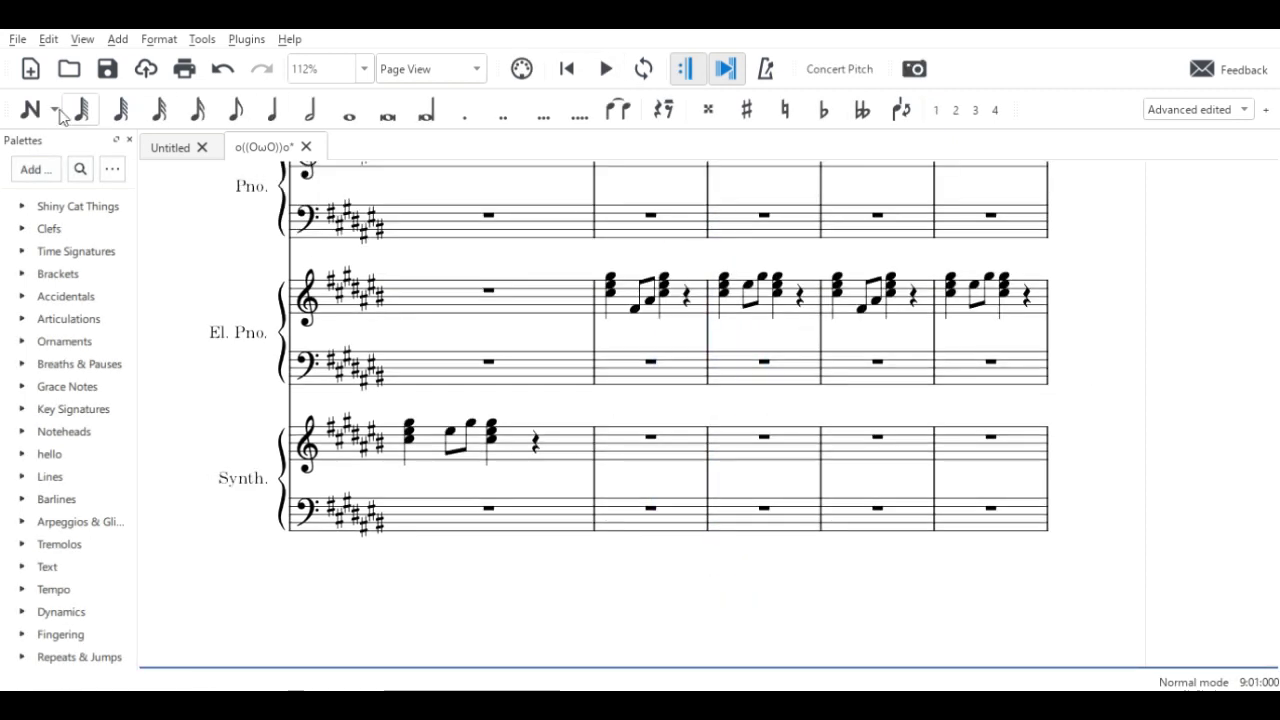
key("n")
left_click(310, 113)
left_click(349, 115)
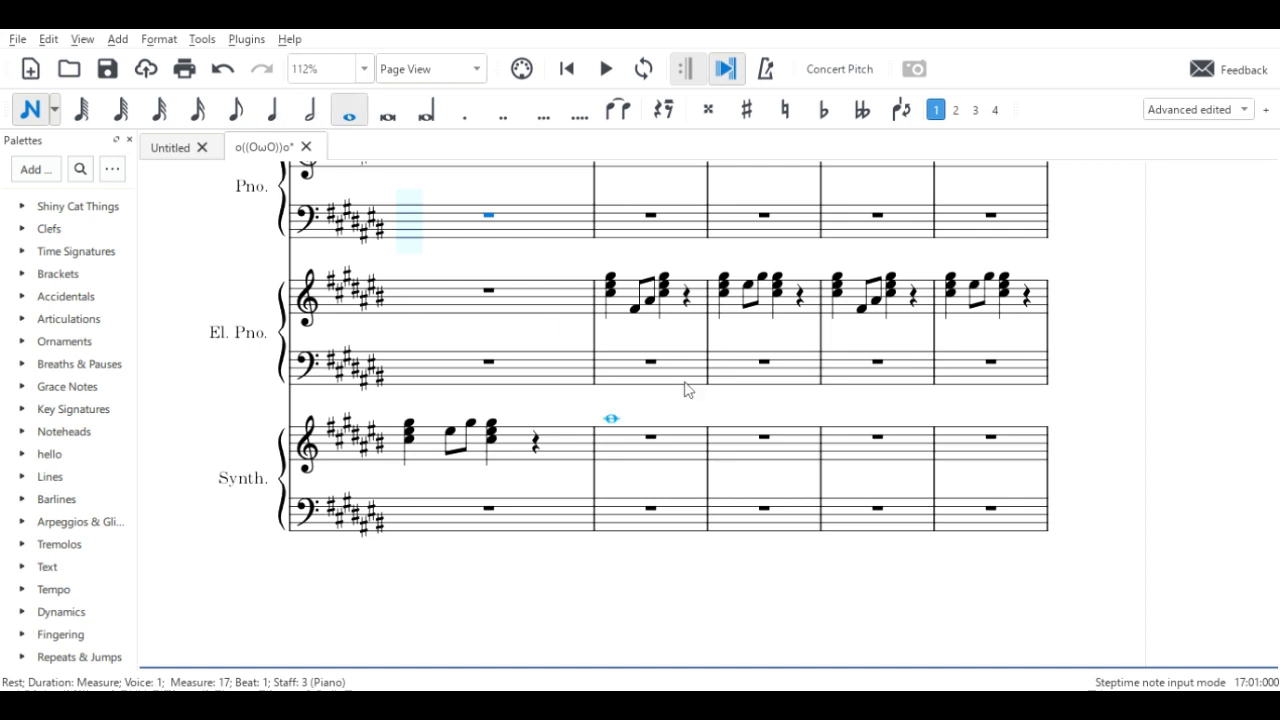
left_click(612, 434)
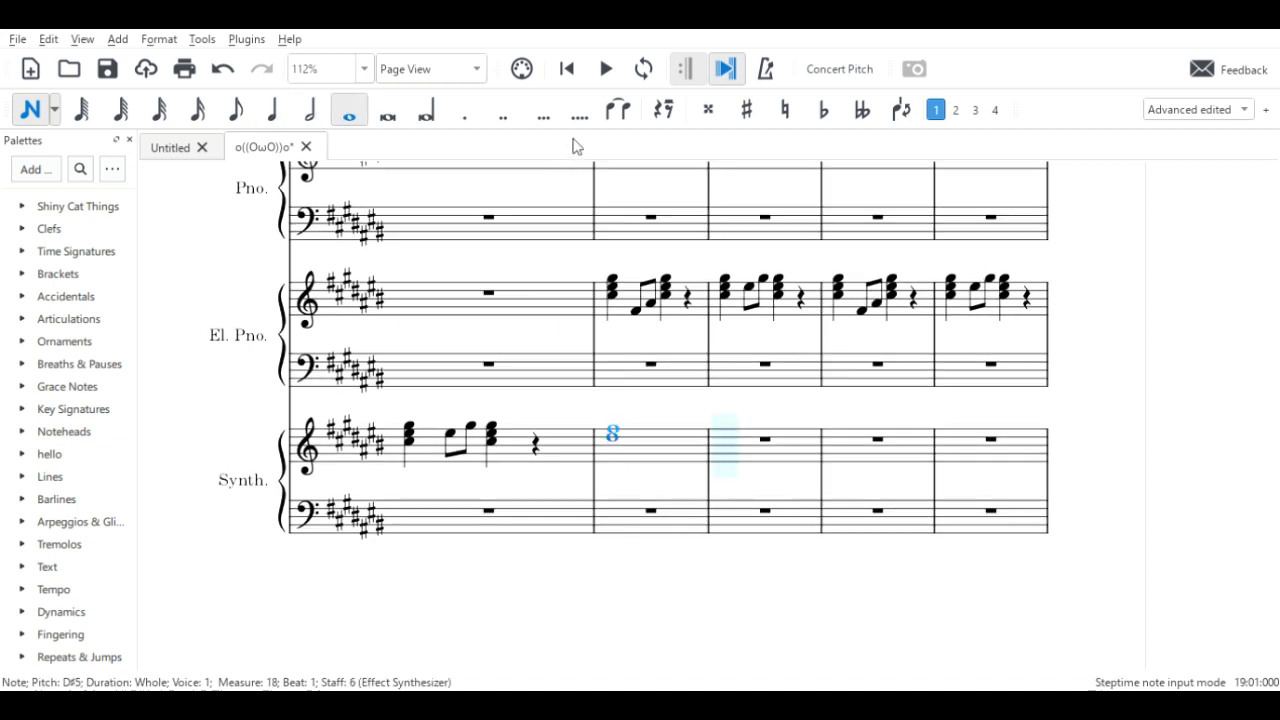
left_click(617, 109)
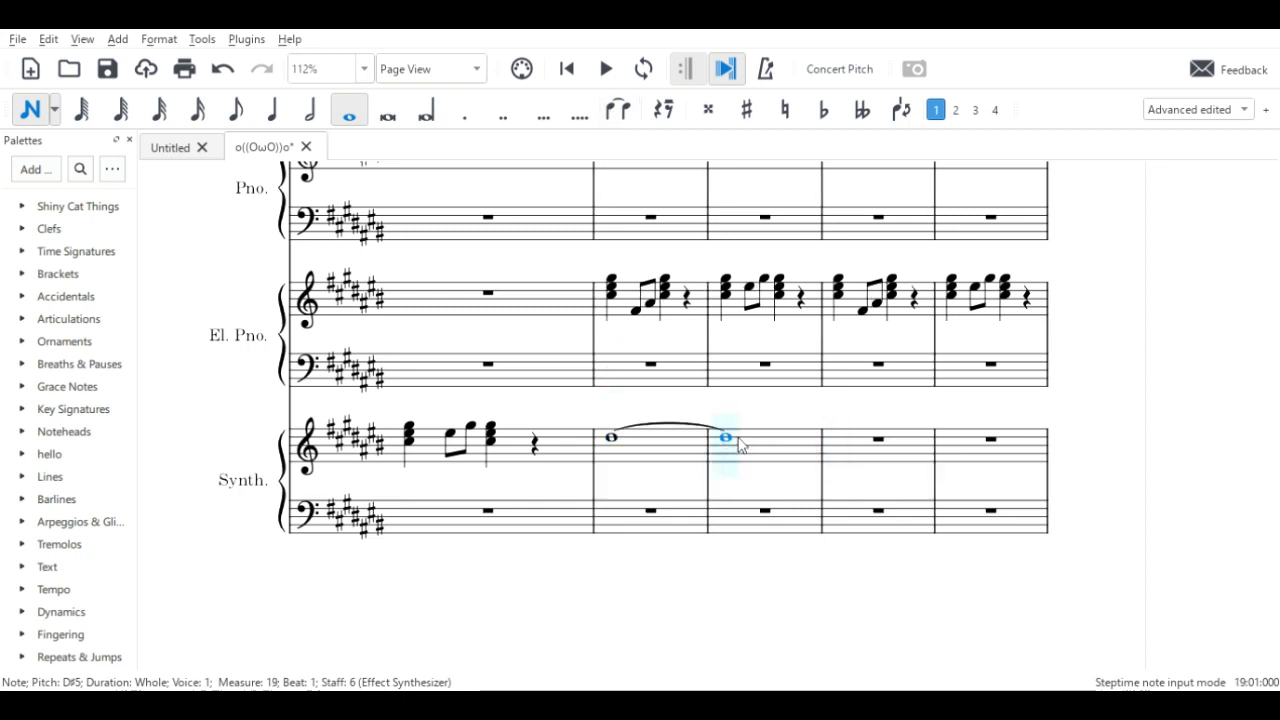
left_click(617, 109)
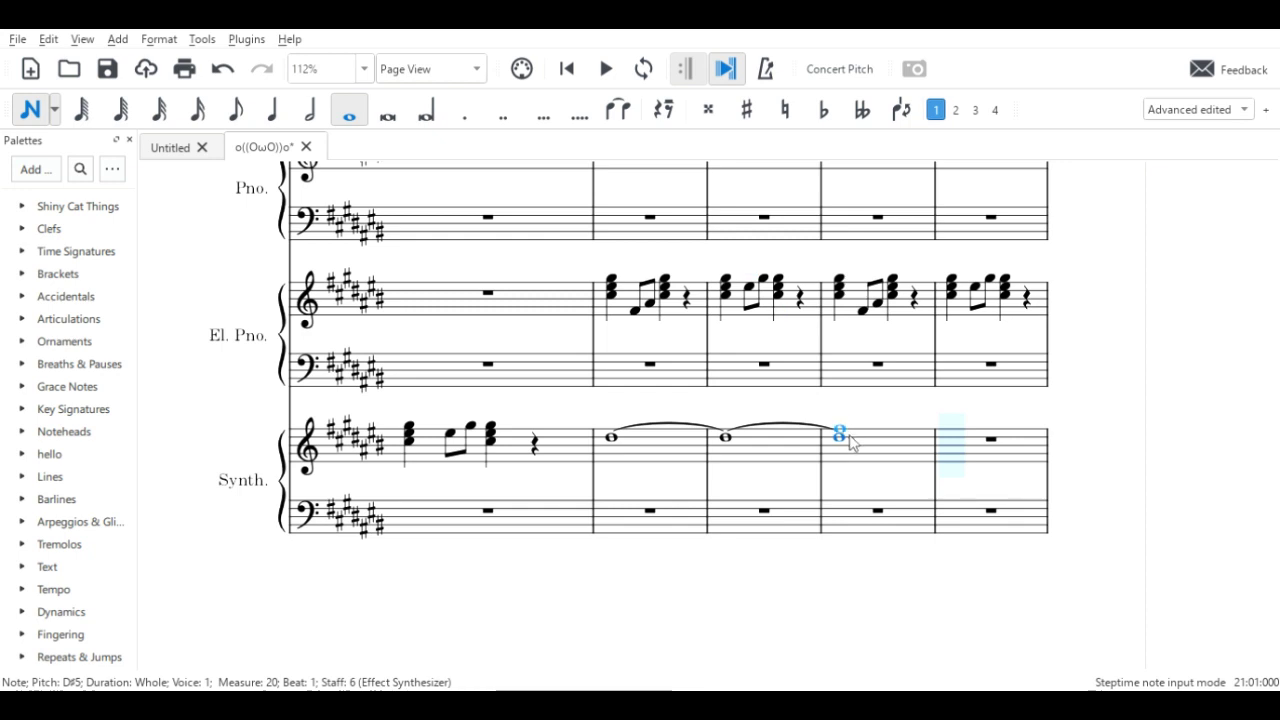
key("Left")
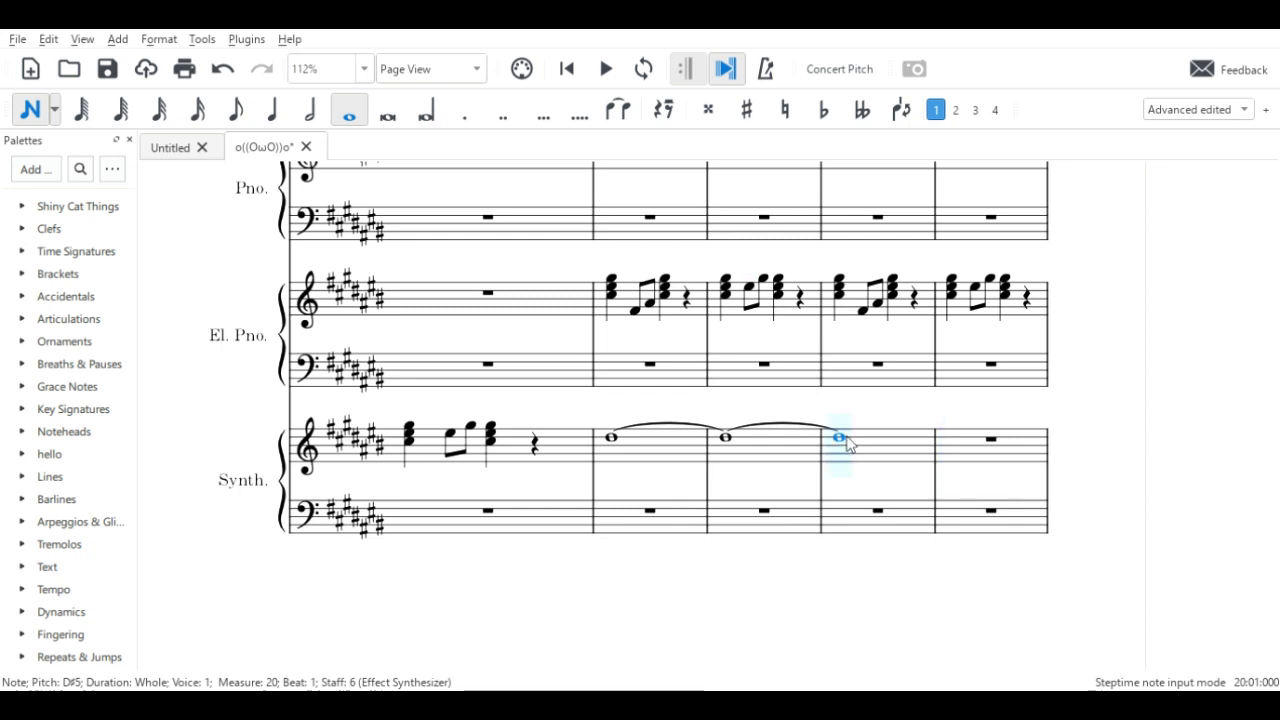
key("Right")
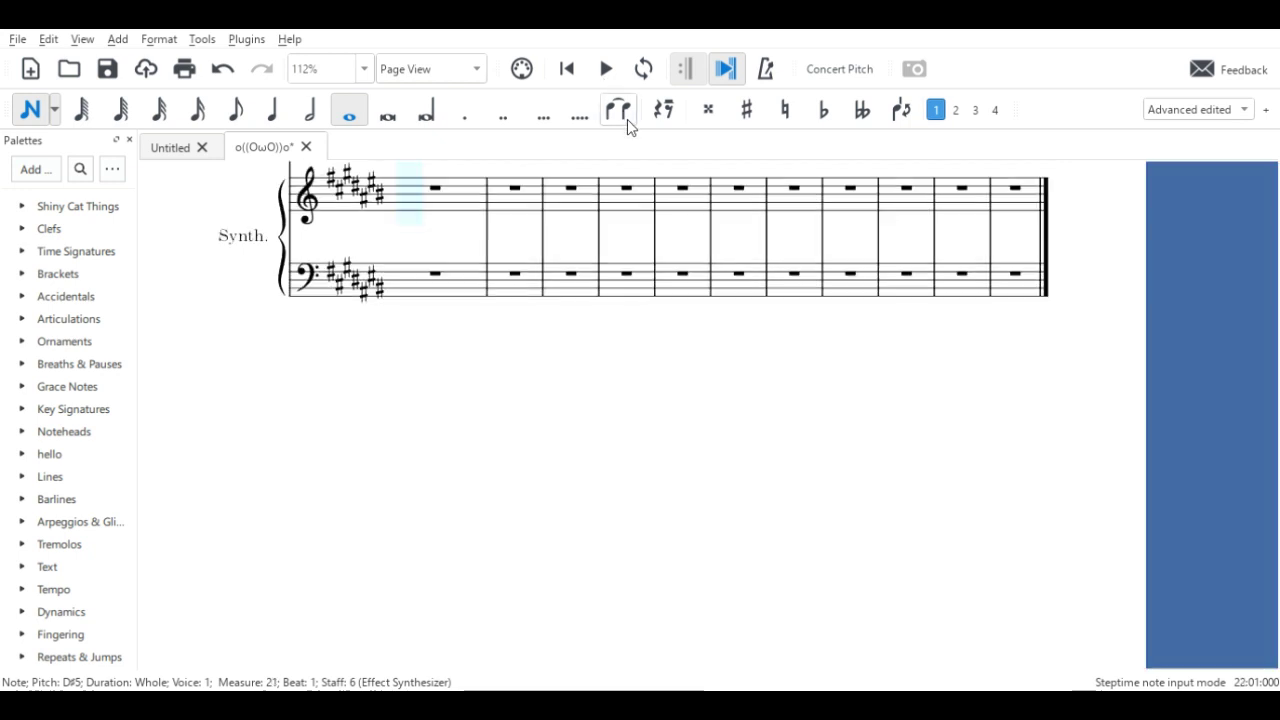
left_click(27, 117)
- Play the score from measure 13 through measure 21
scroll(709, 466, "left", 10)
scroll(709, 466, "up", 3)
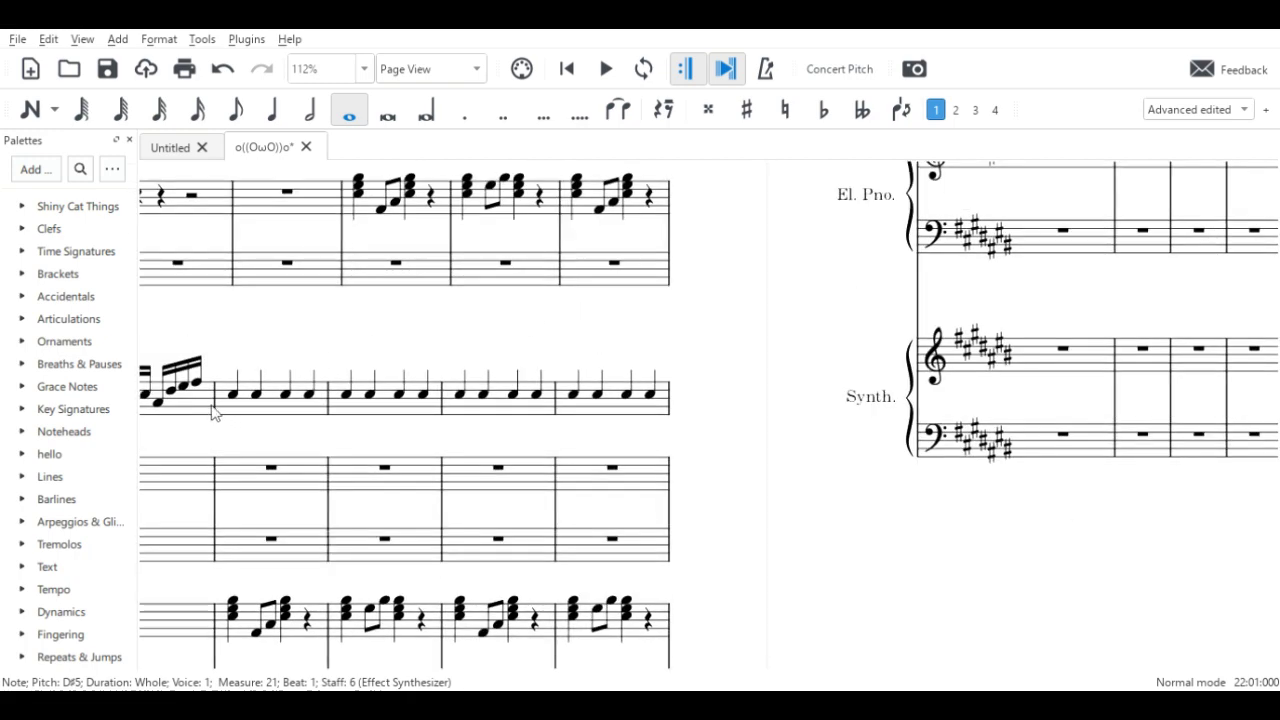
left_click_drag(621, 437, 946, 387)
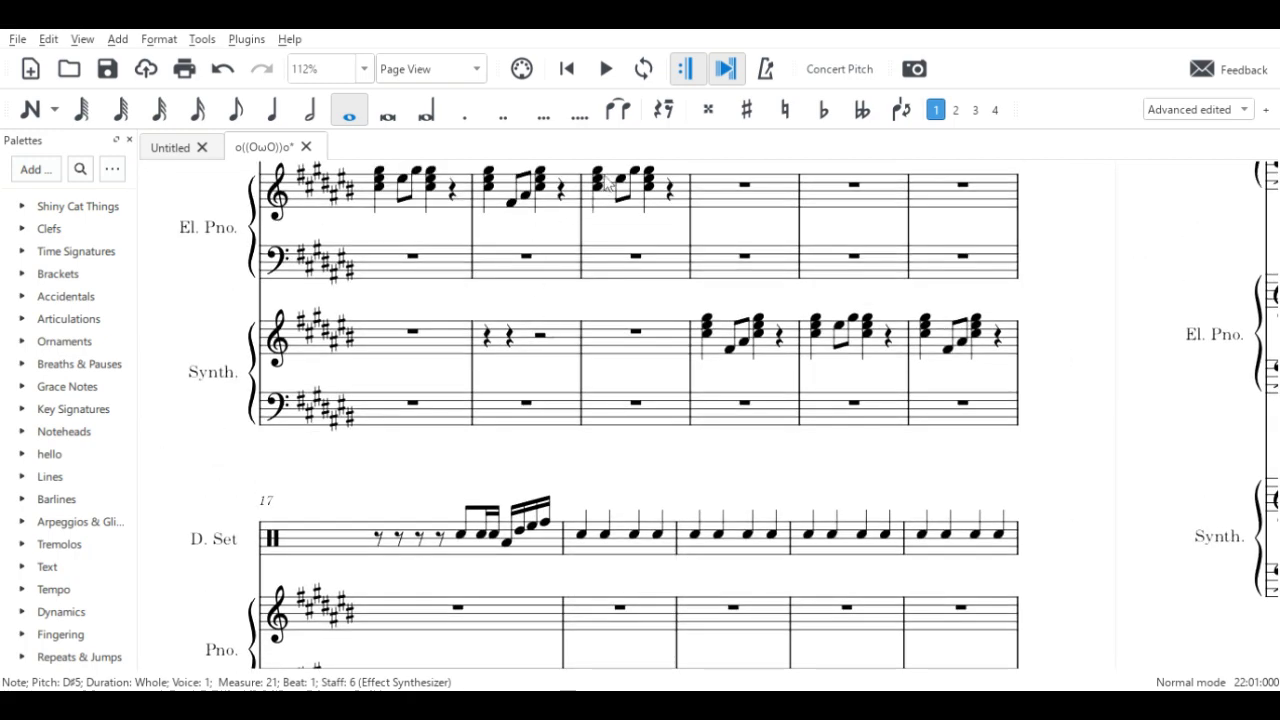
left_click(600, 180)
left_click(605, 69)
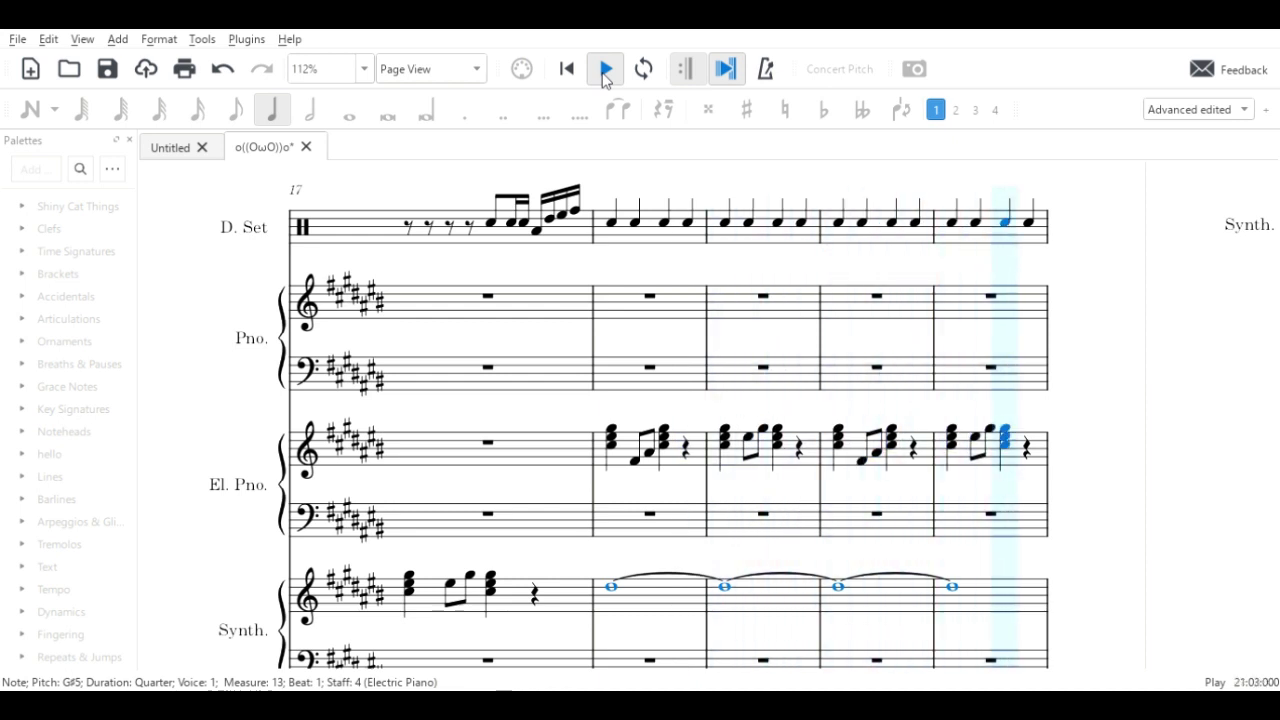
left_click(605, 78)
- Play the score from the Synth chord in measure 17 into measure 18
left_click(409, 580)
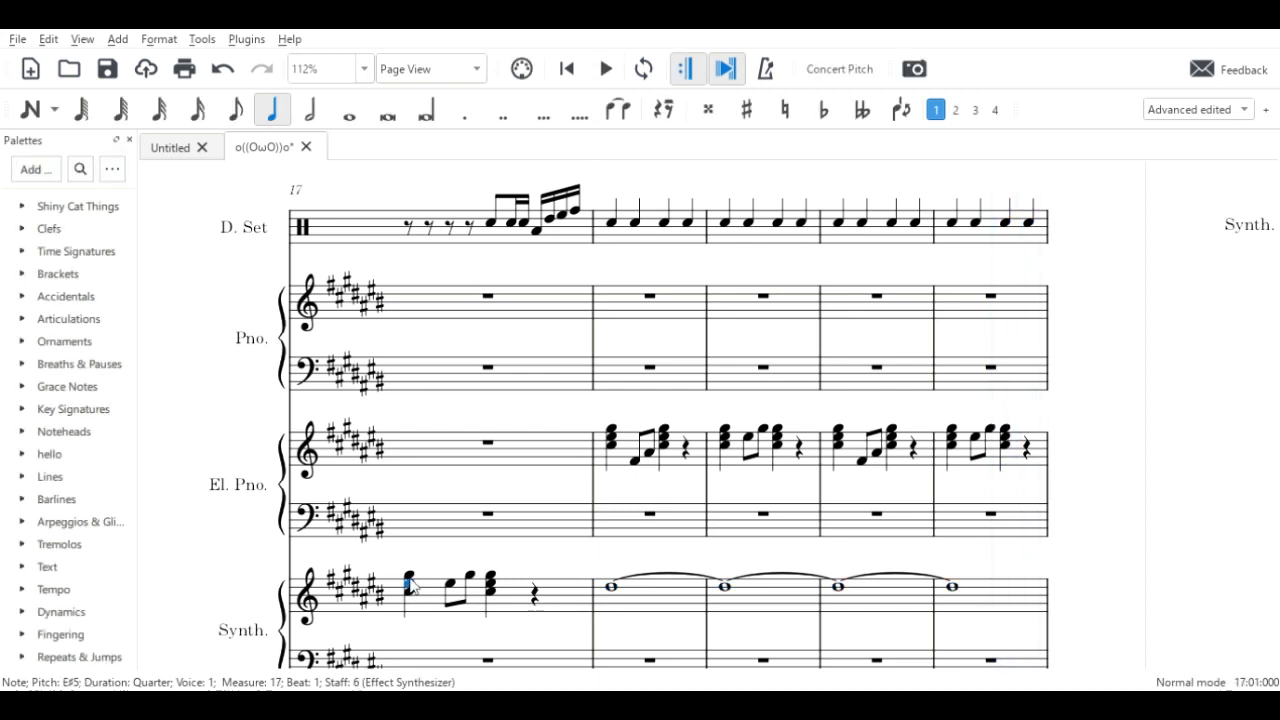
left_click(592, 80)
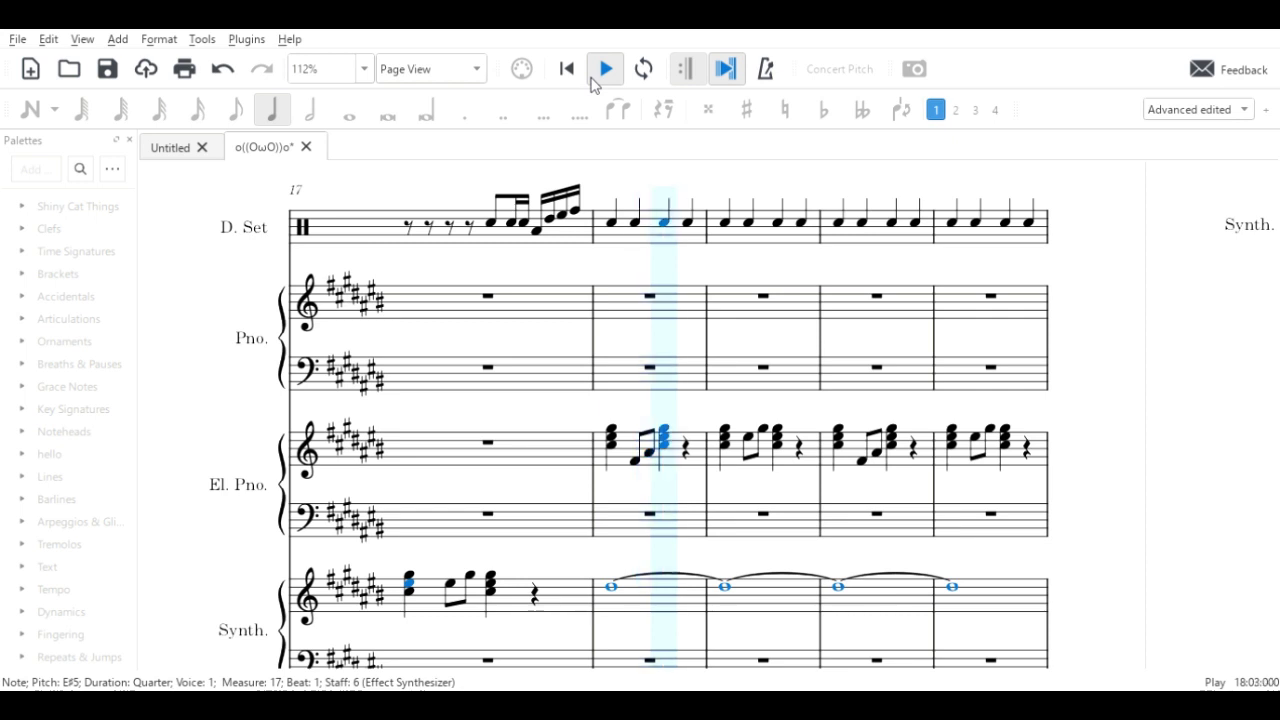
key("space")
left_click(660, 595)
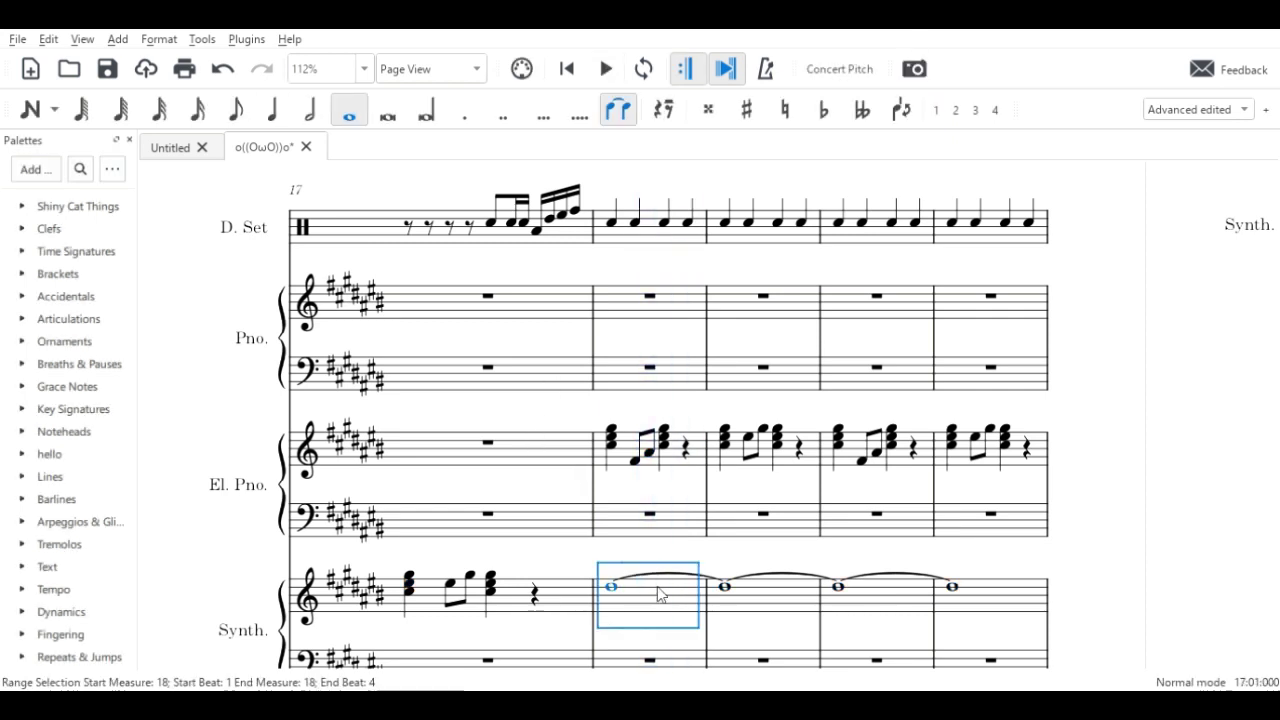
key("shift+Right")
key("shift+Right")
key("shift+Right")
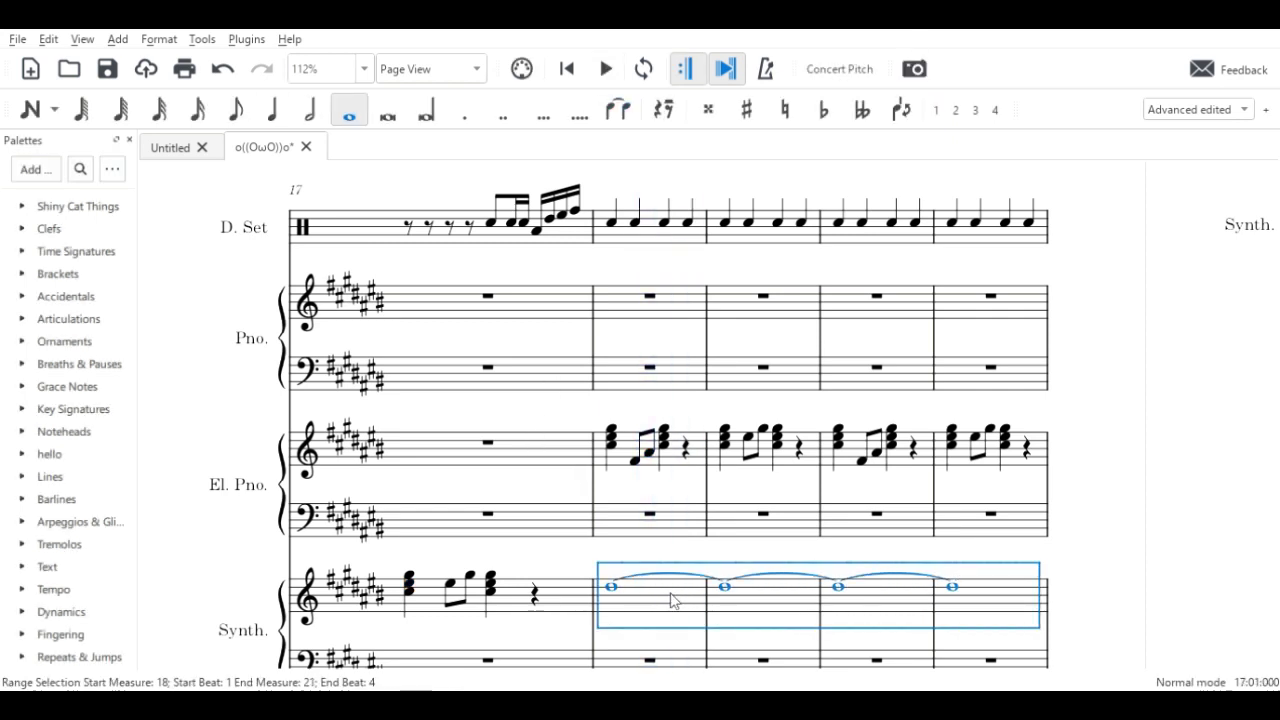
key("Escape")
- Add whole notes F♯5, B♯4 and F♯5 to the Synth treble notes in measures 19, 20 and 21, and leave note input
key("n")
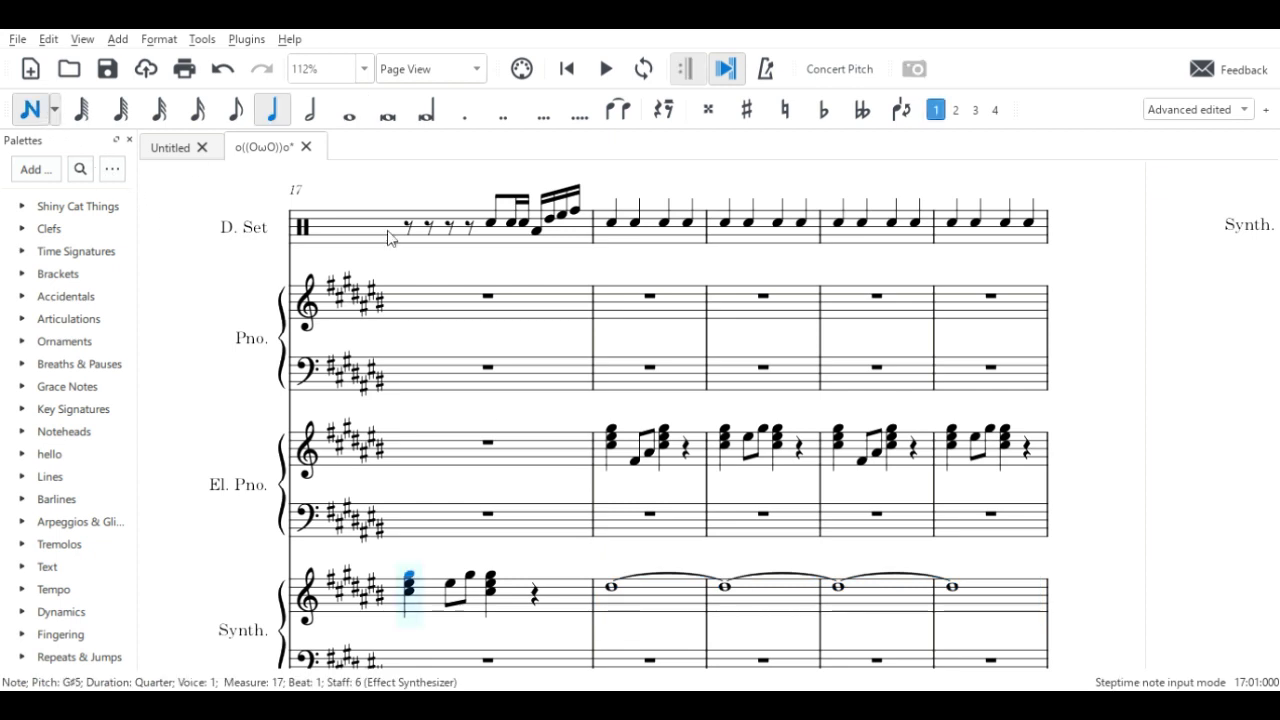
key("7")
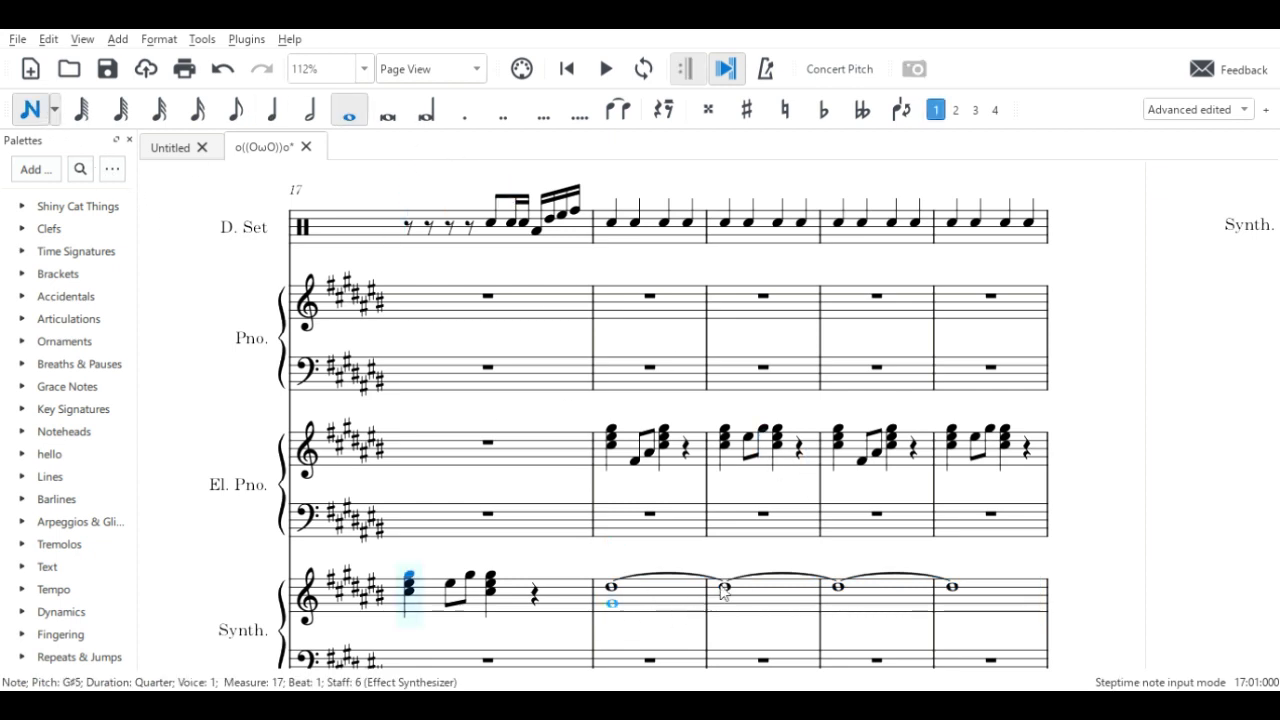
left_click(727, 584)
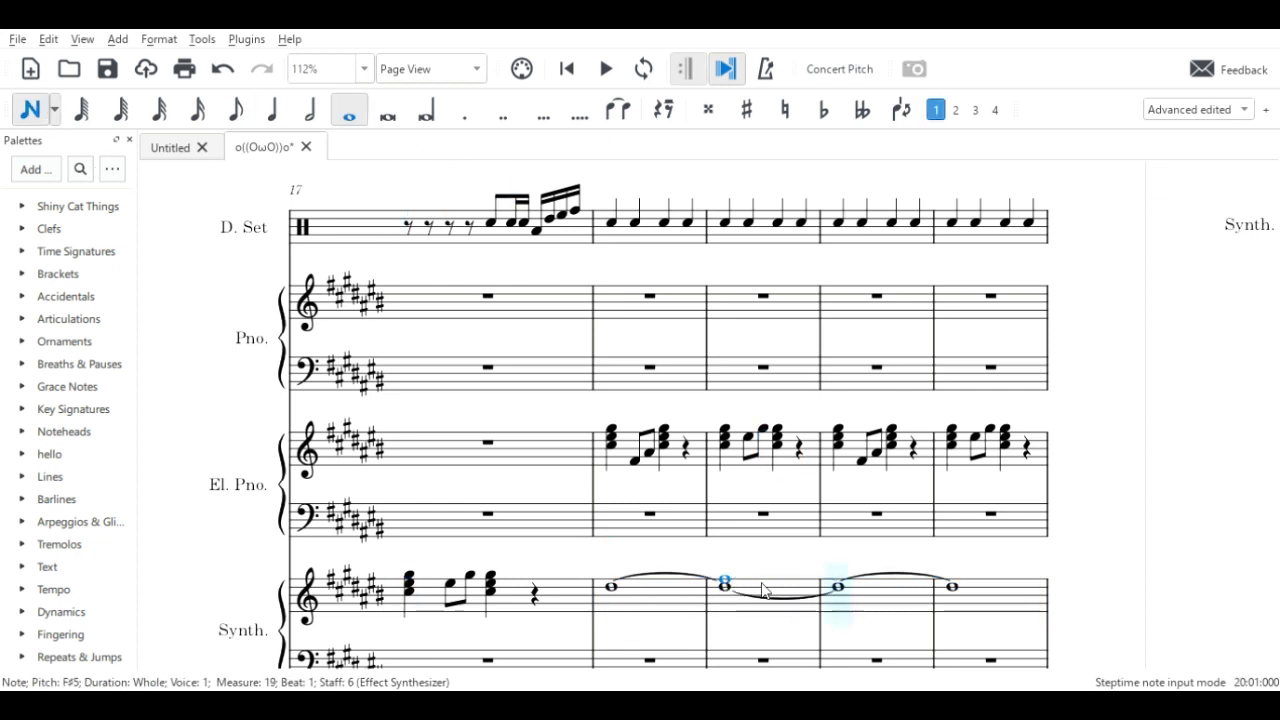
left_click(846, 597)
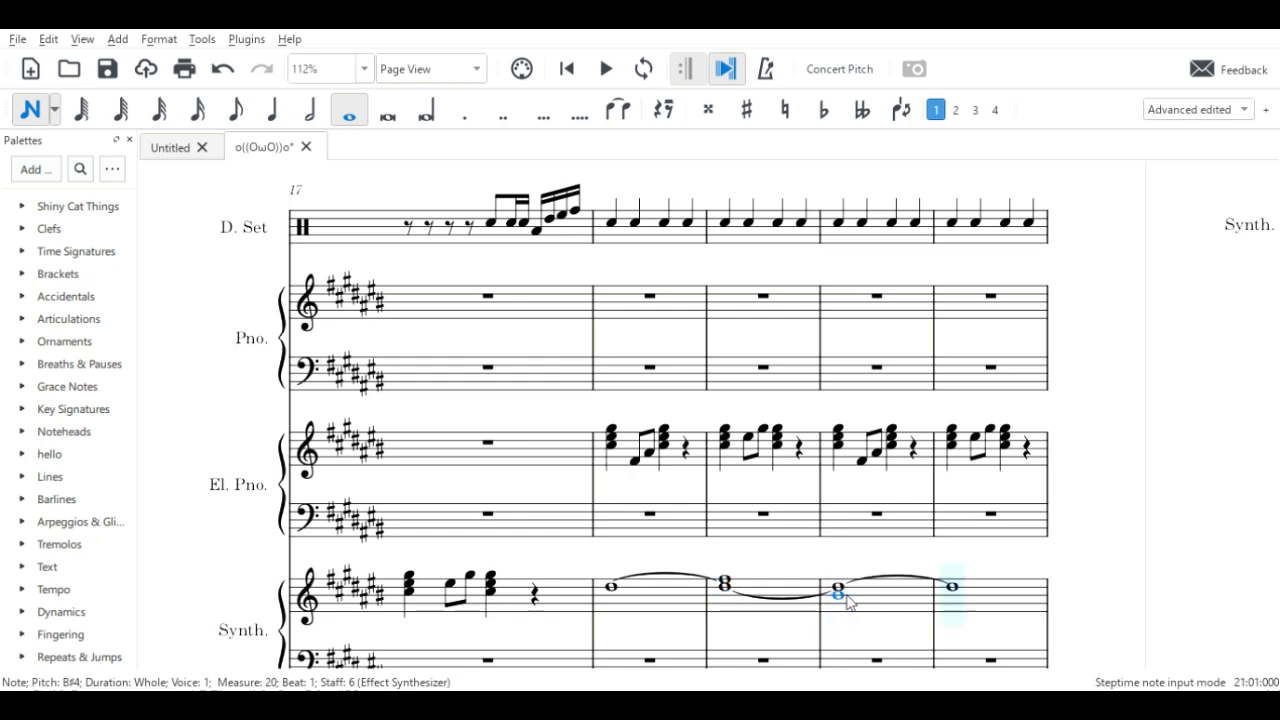
left_click(955, 586)
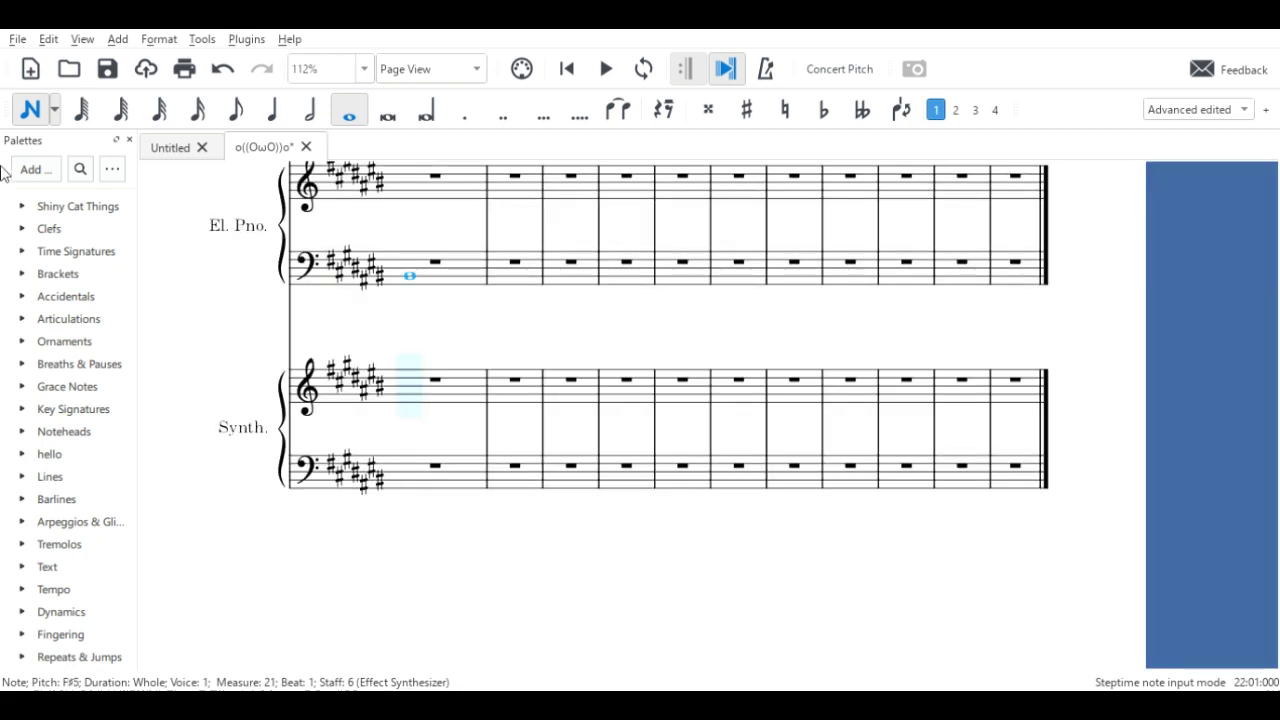
left_click(18, 115)
- Add F♯5 and B♯4 whole notes to the Synth treble note in measure 18 and leave note input
left_click(353, 271)
left_click_drag(765, 333, 1150, 282)
left_click_drag(572, 356, 875, 330)
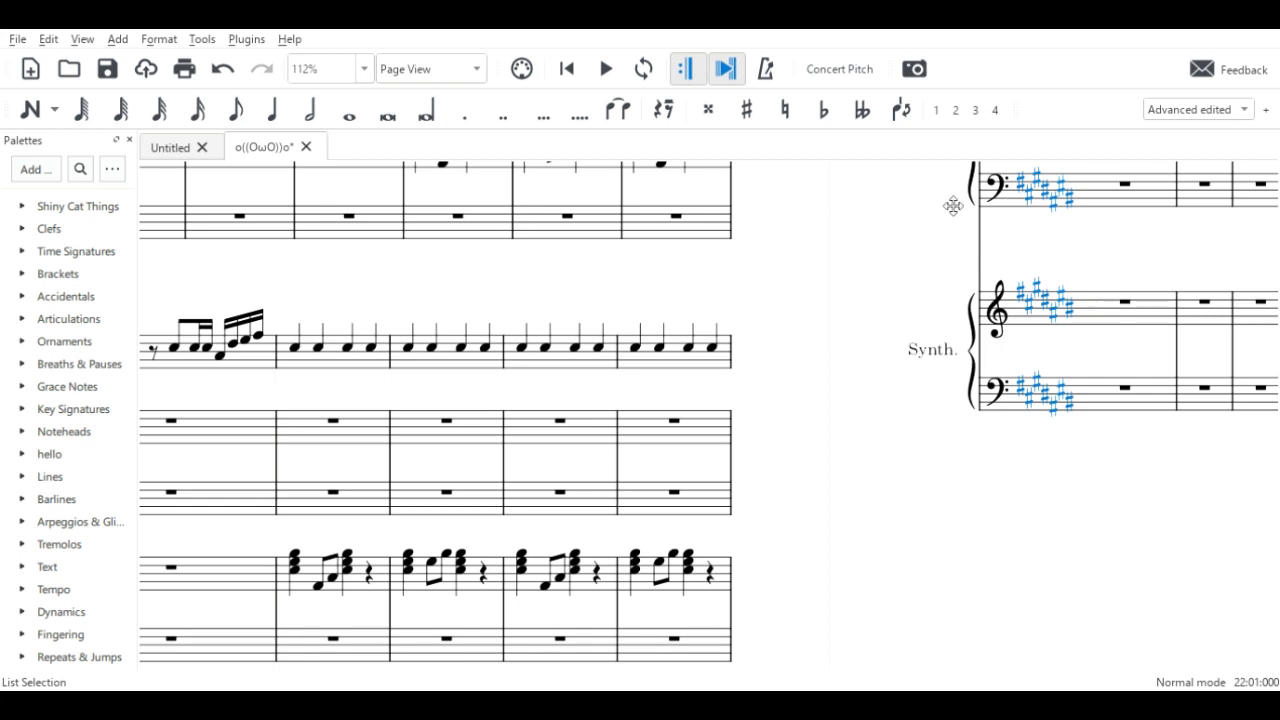
left_click_drag(880, 573, 949, 369)
left_click(911, 405)
left_click(32, 114)
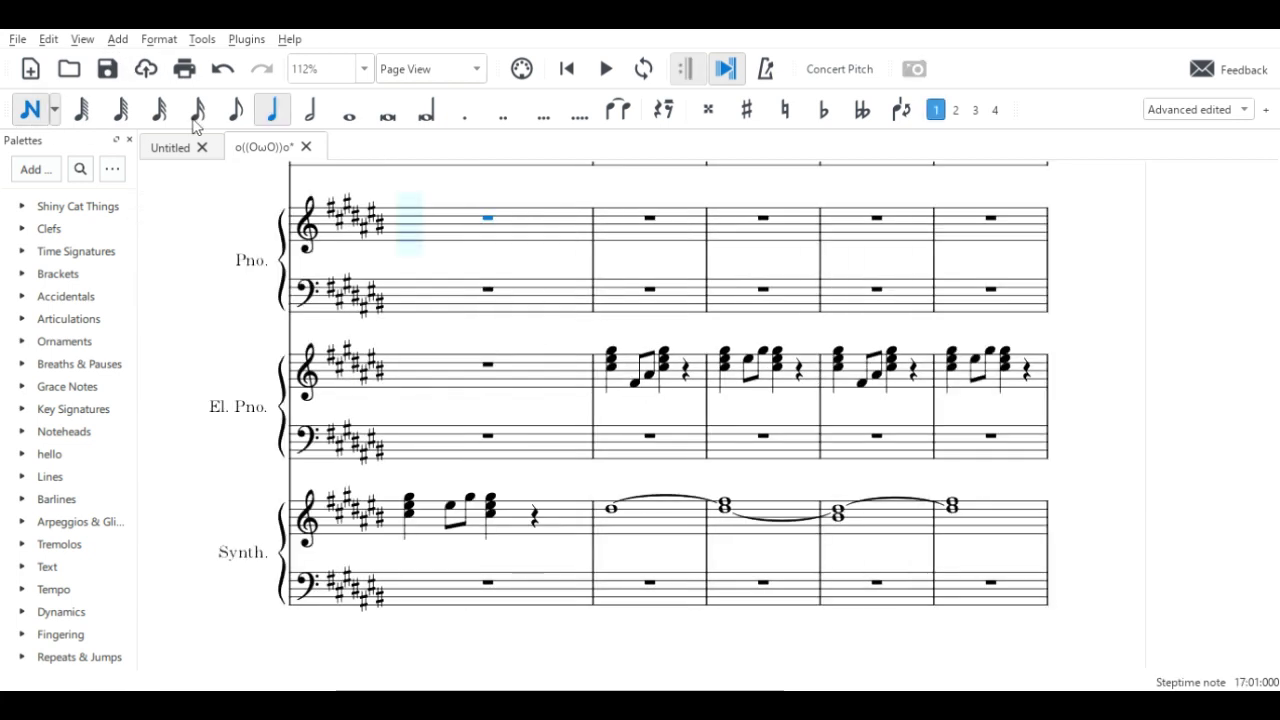
left_click(349, 112)
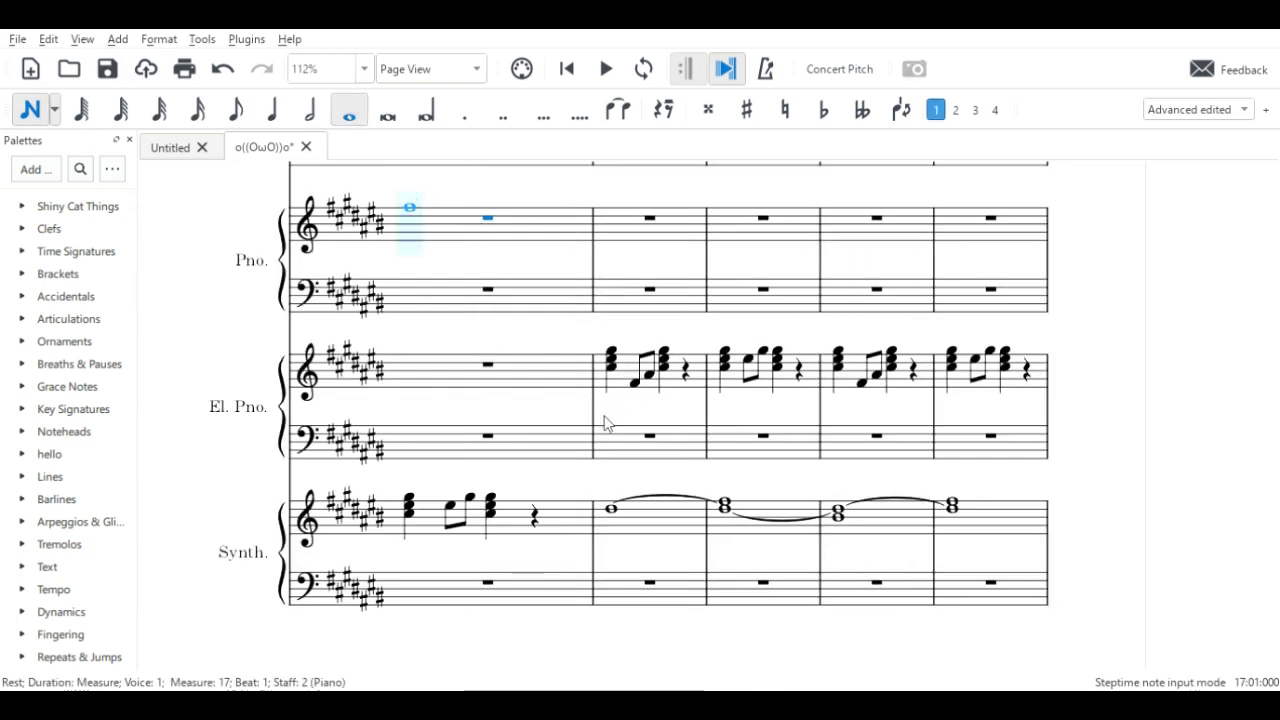
left_click(612, 507)
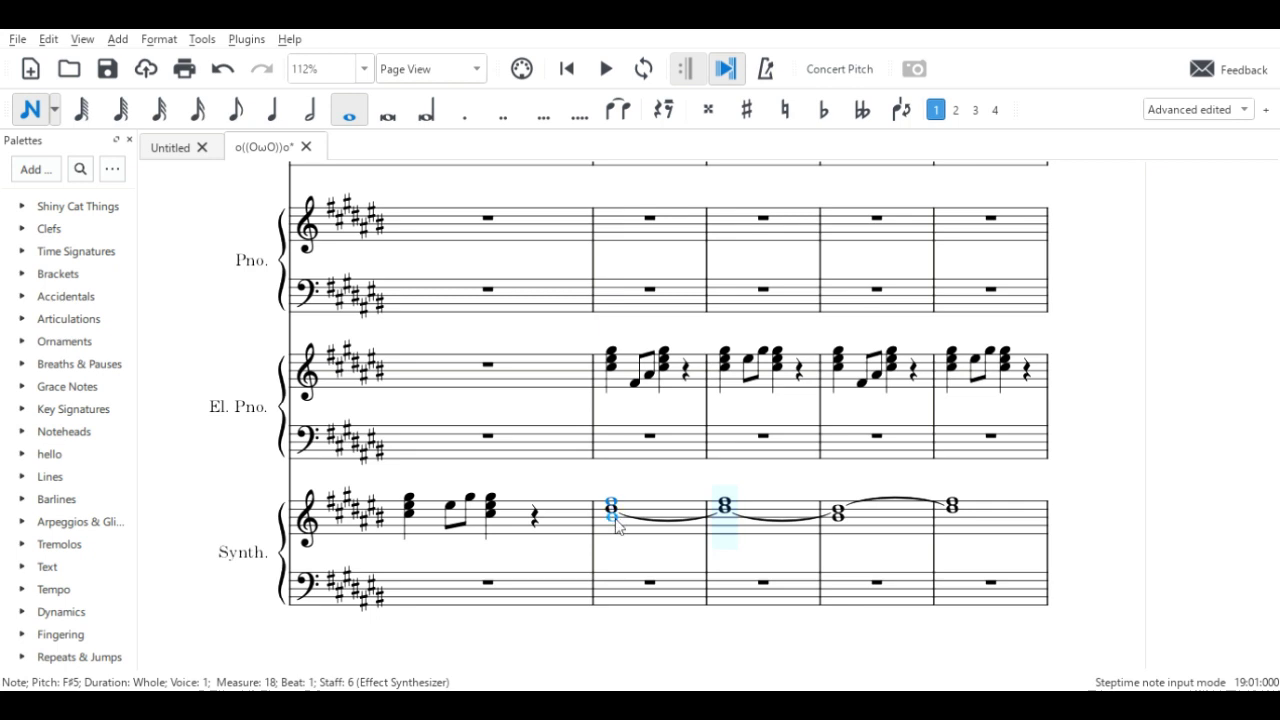
left_click(32, 113)
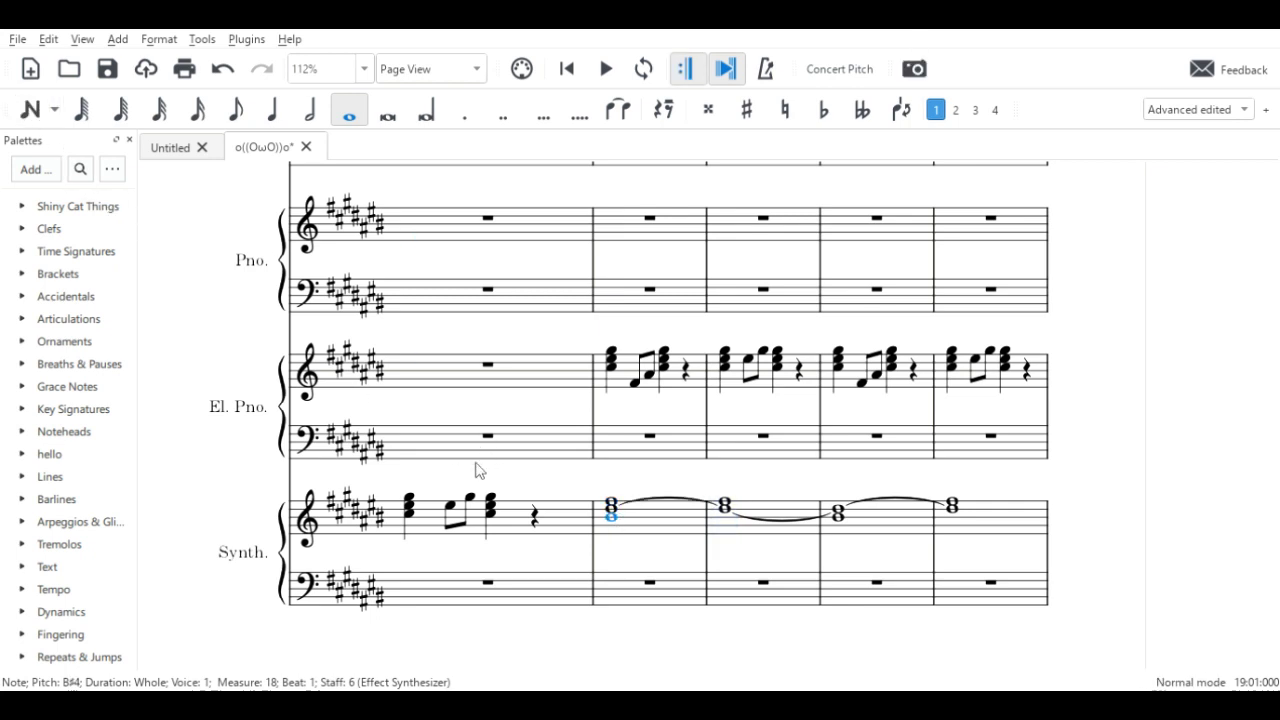
- Play the score from the Synth chord in measure 17 into measure 21
left_click(407, 512)
left_click(600, 70)
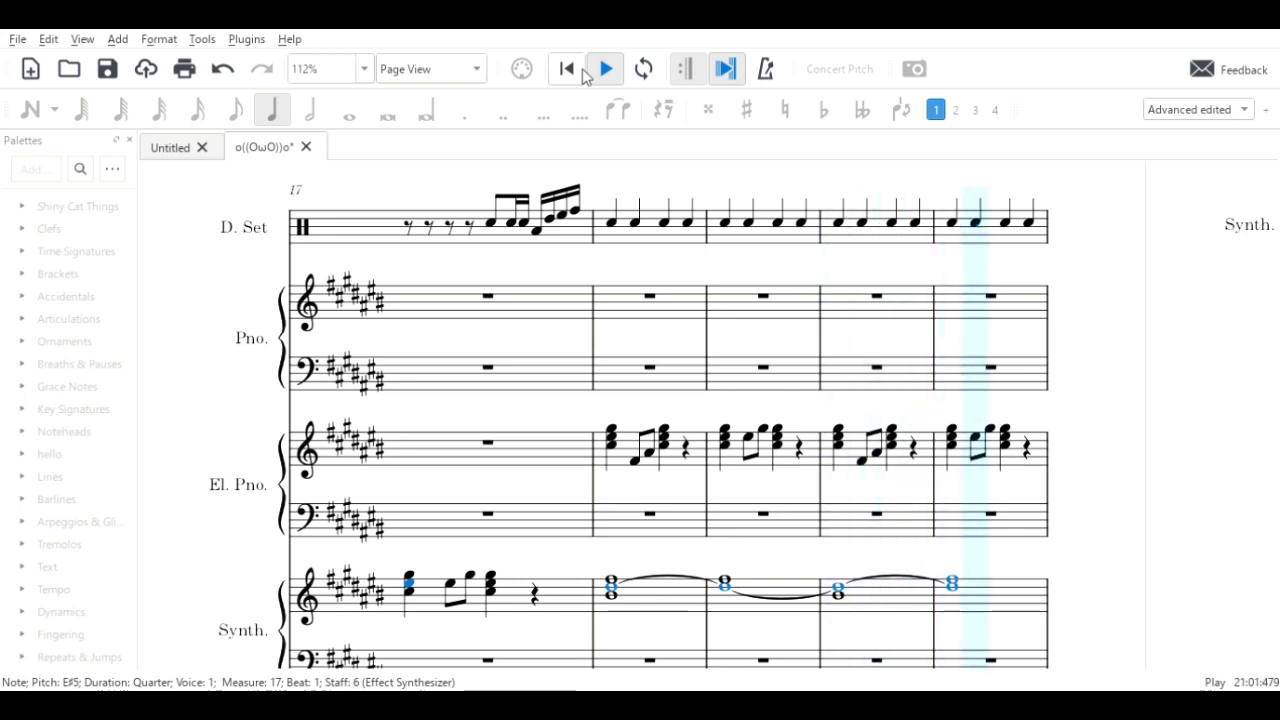
key("space")
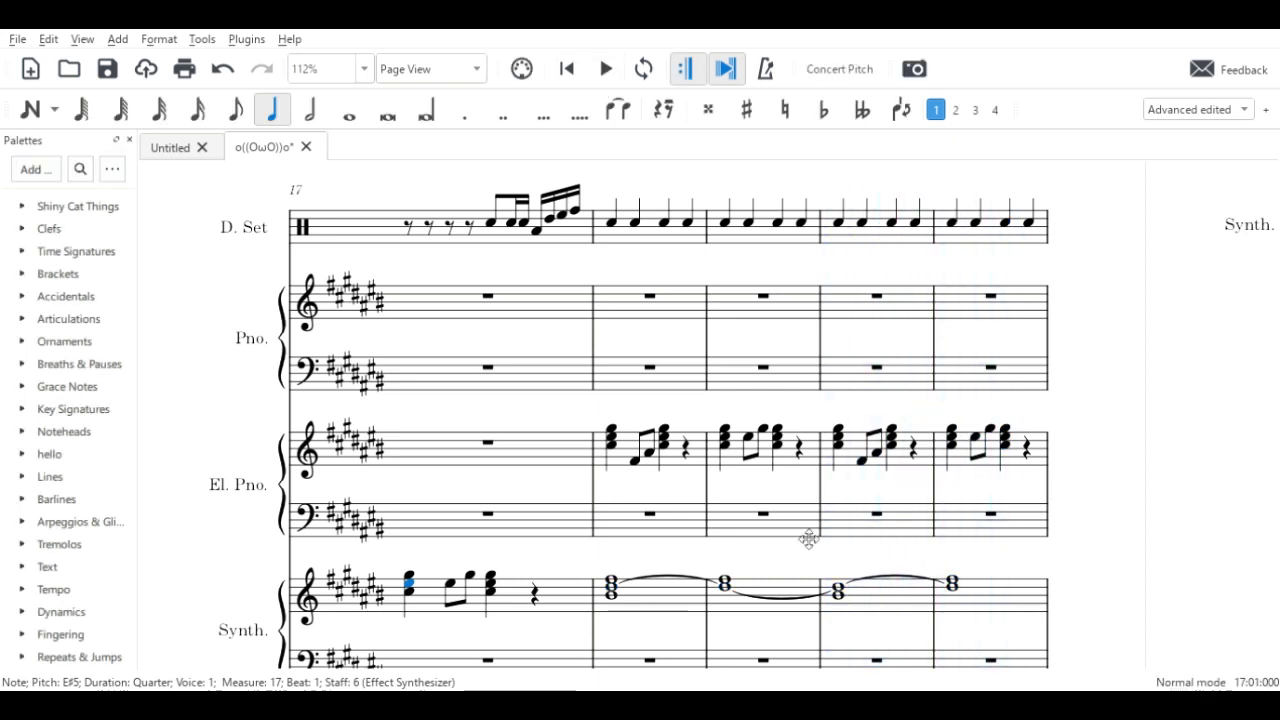
- Paste the copied four chord measures into the Electric Piano treble staff from measure 22 and clear the selection
left_click_drag(782, 498, 612, 648)
left_click_drag(726, 521, 545, 671)
left_click(628, 530)
key("ctrl+v")
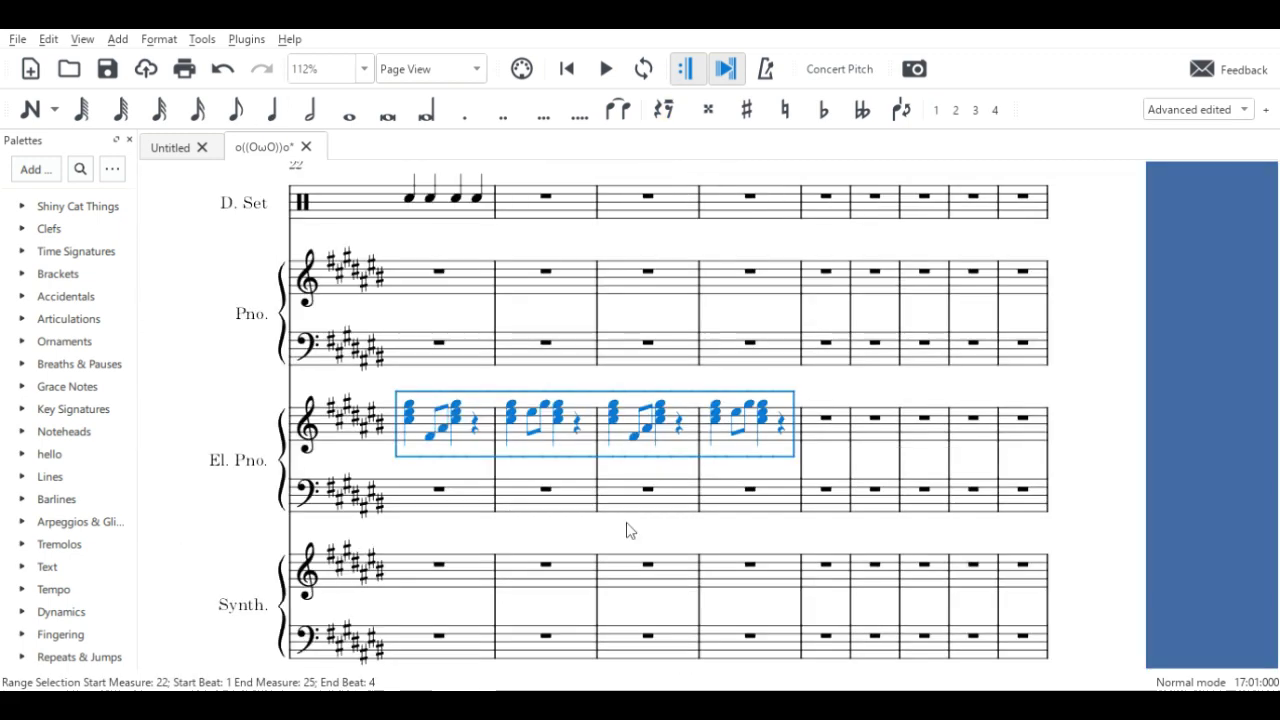
left_click(840, 442)
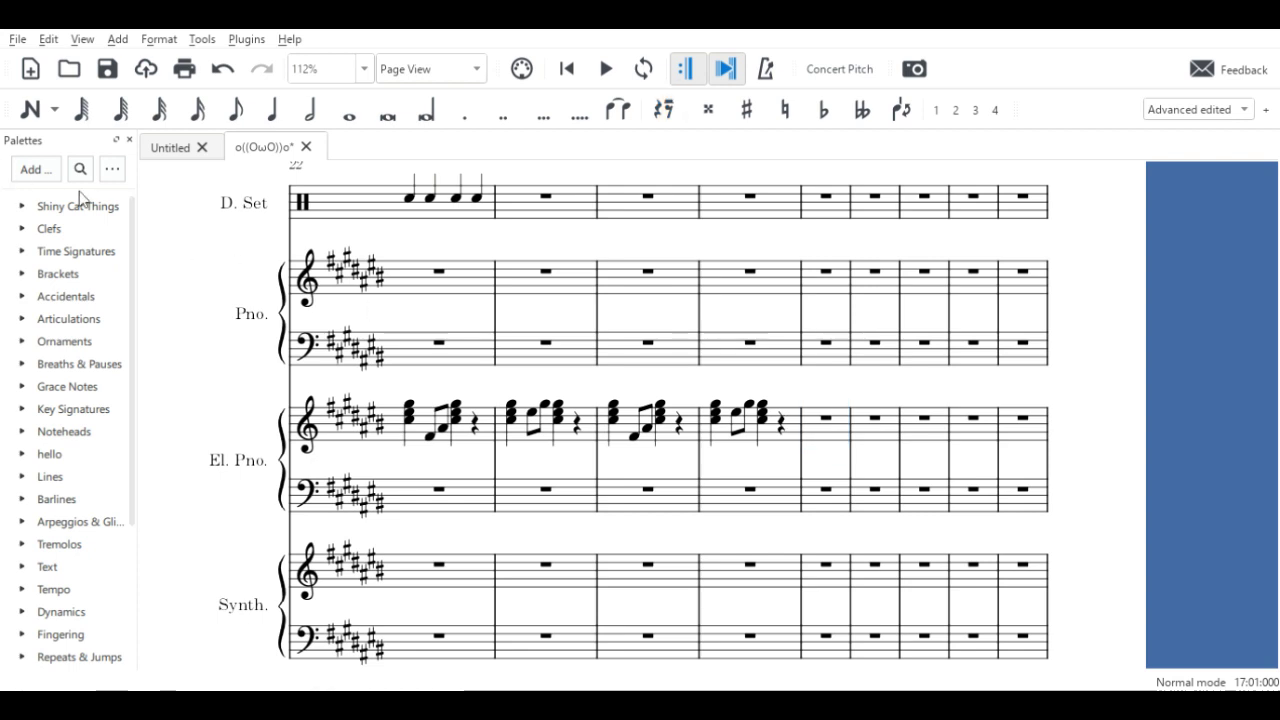
- Enter Acoustic Snare quarter notes on the drum staff from measure 22 through beat 1 of measure 25 and leave note input
left_click(30, 109)
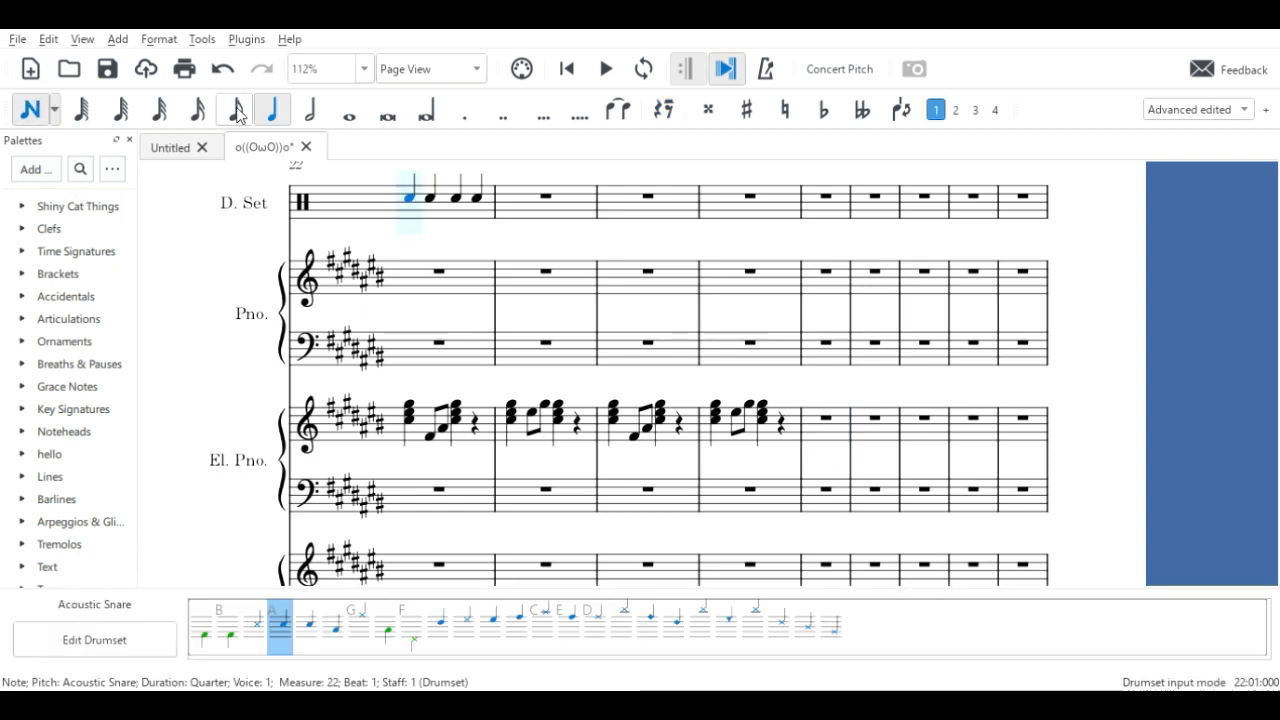
key("a")
key("a")
key("a")
key("a")
key("a")
key("a")
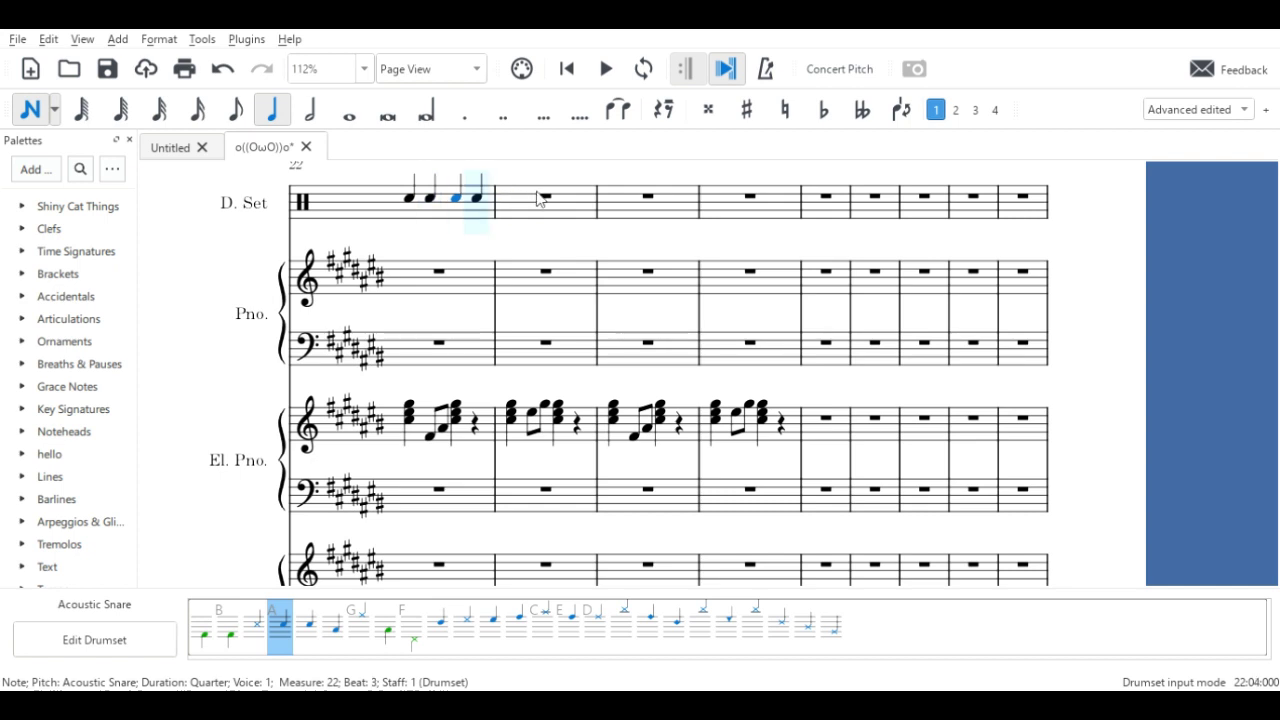
key("a")
key("a")
key("a")
key("a")
key("a")
key("a")
key("a")
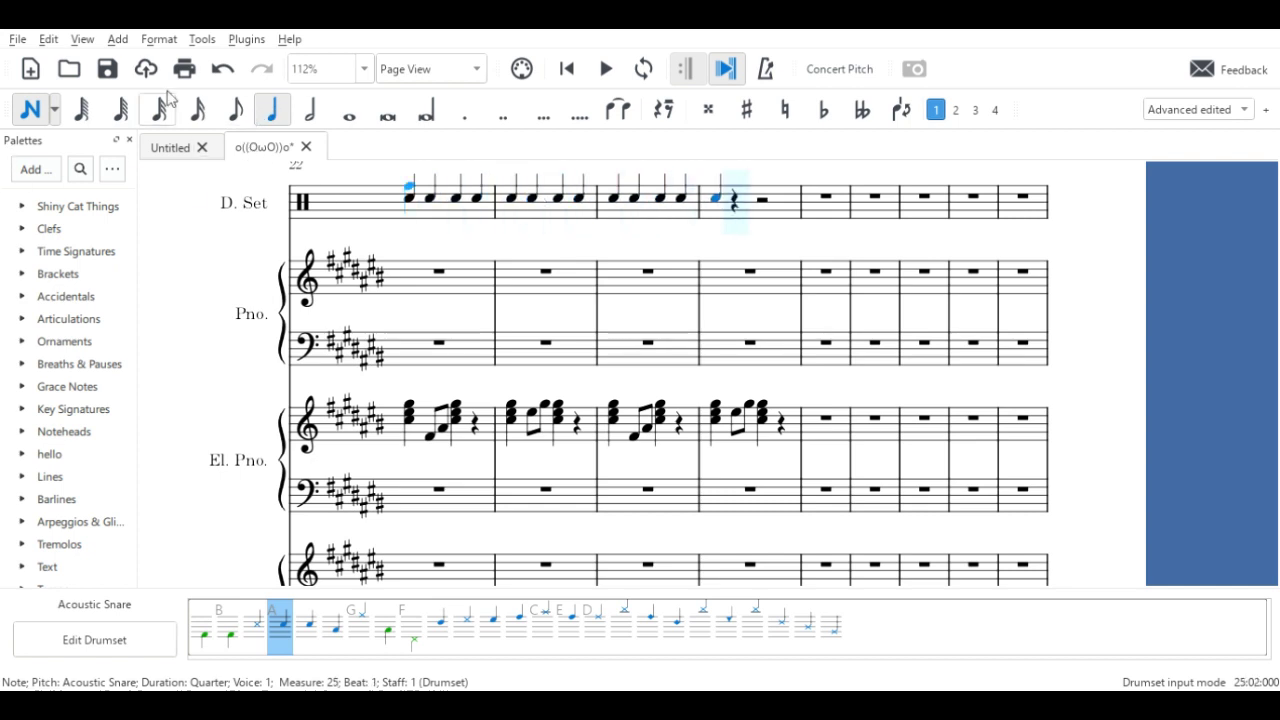
left_click(43, 112)
- Copy the drum fill in measure 17 of the drum staff
left_click_drag(480, 298, 1021, 166)
left_click_drag(715, 443, 850, 257)
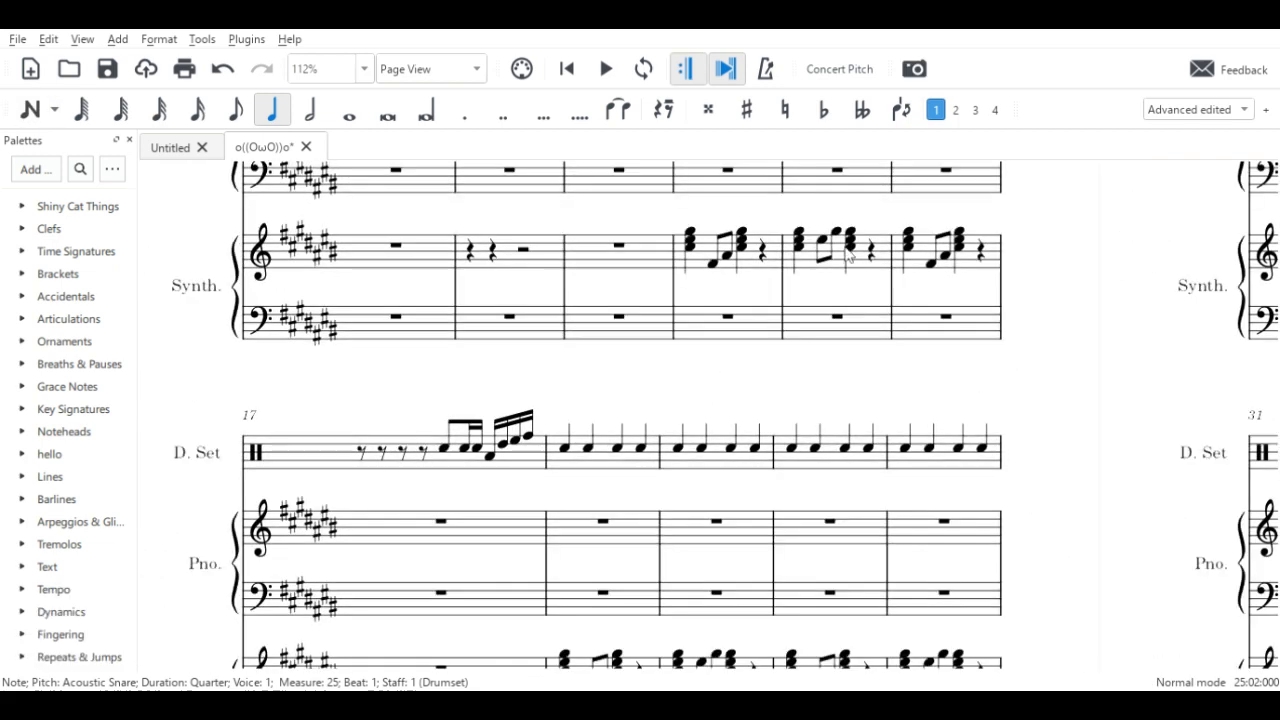
left_click(455, 471)
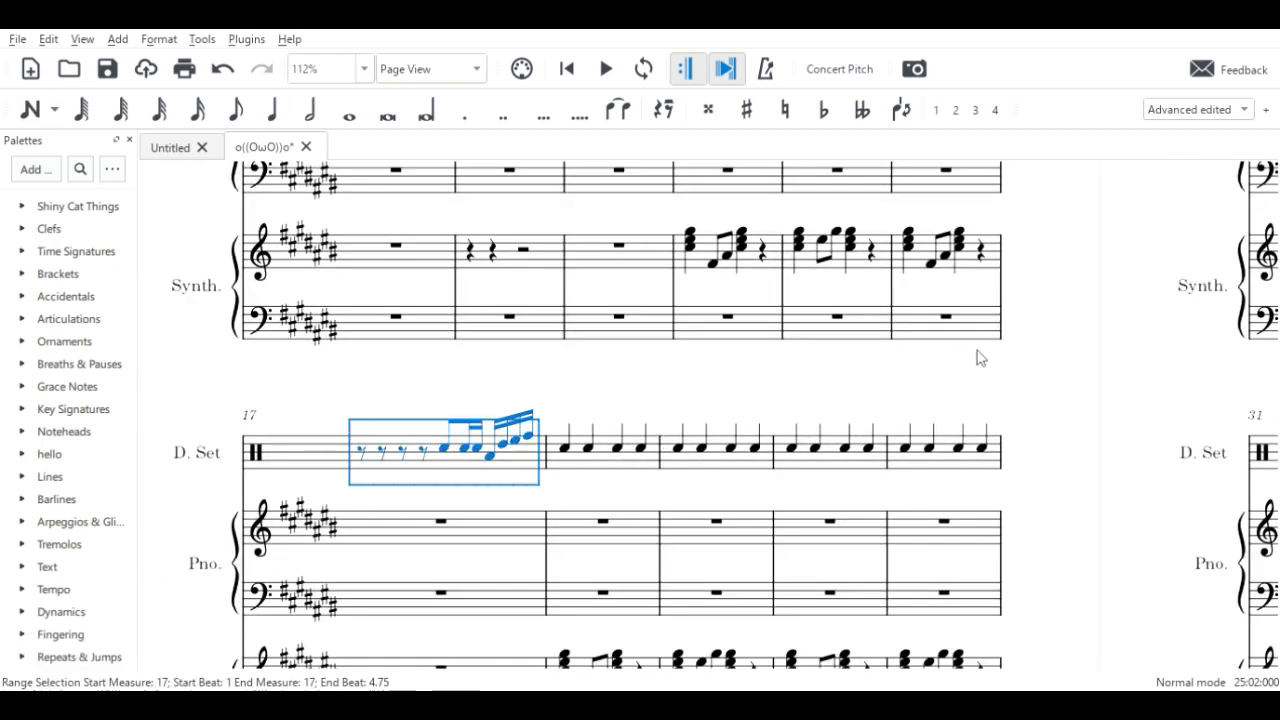
- Try to paste the copied drum fill at beat 2 of measure 25 and undo the paste
left_click_drag(980, 358, 483, 500)
left_click_drag(915, 168, 218, 586)
left_click(703, 474)
scroll(705, 477, "down", 2)
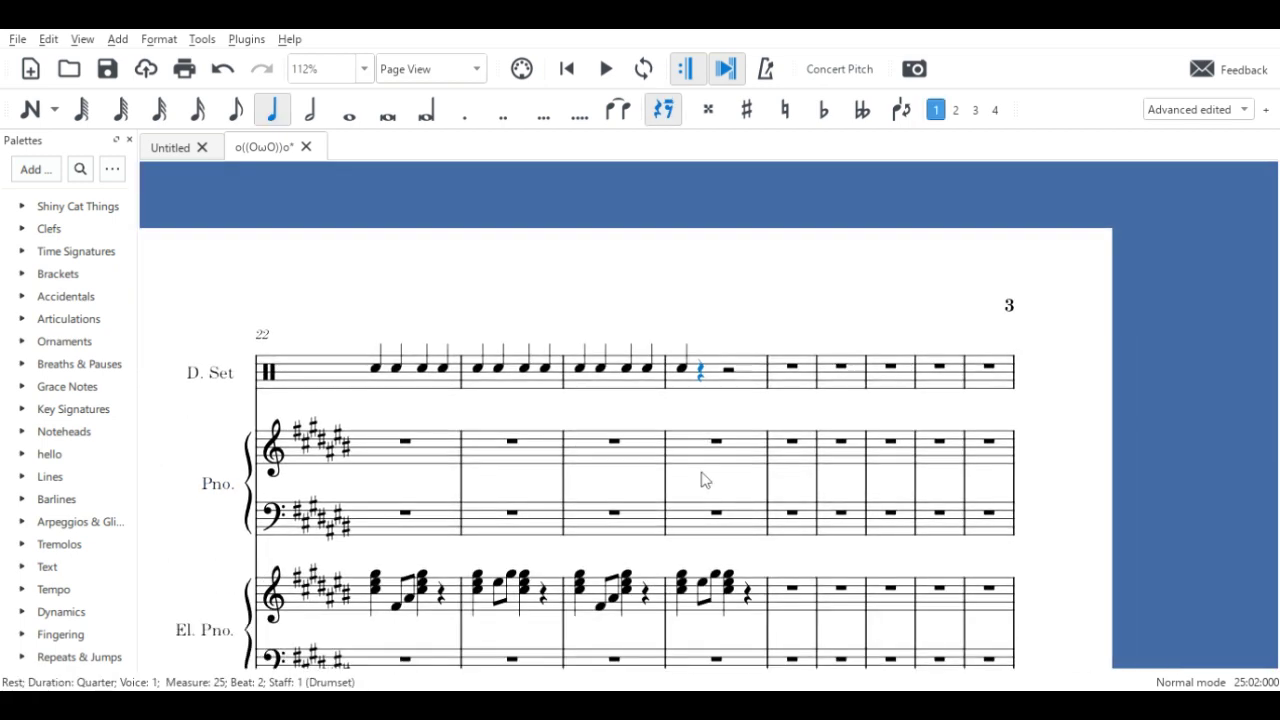
key("ctrl+v")
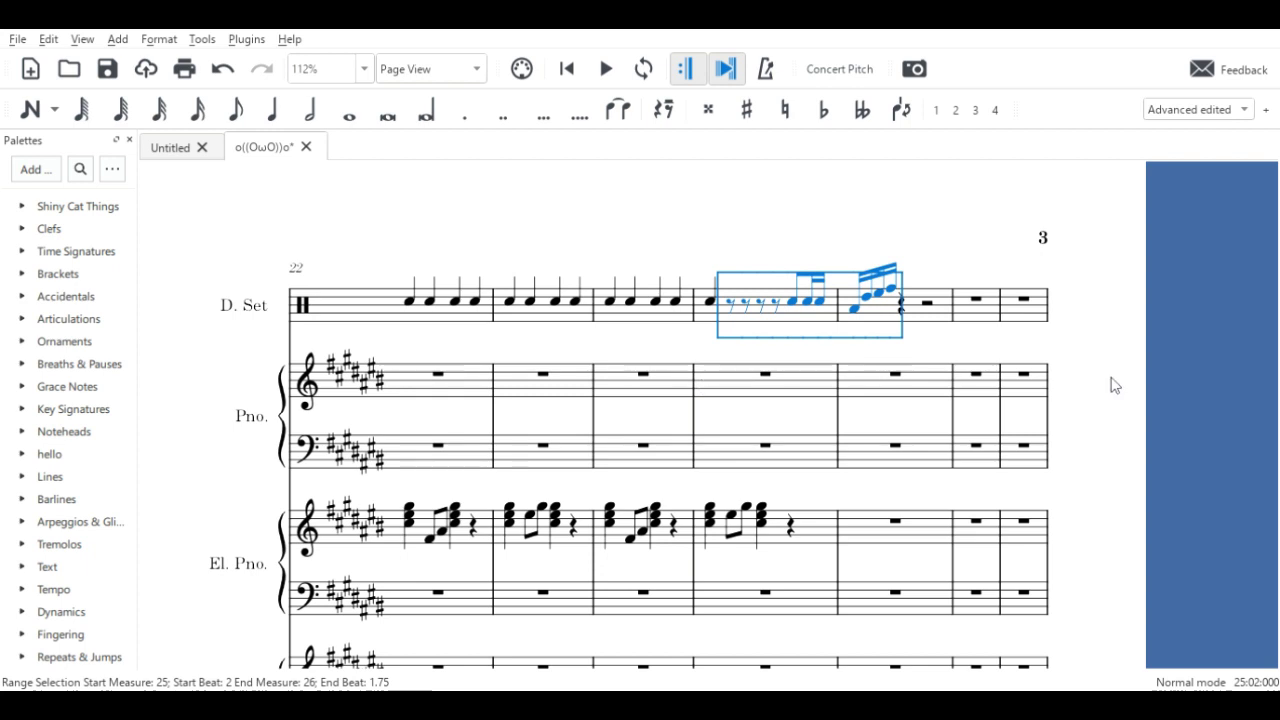
key("ctrl+z")
- Paste the copied drum fill over measure 25 of the drum staff from beat 1 and clear the selection
left_click(716, 304)
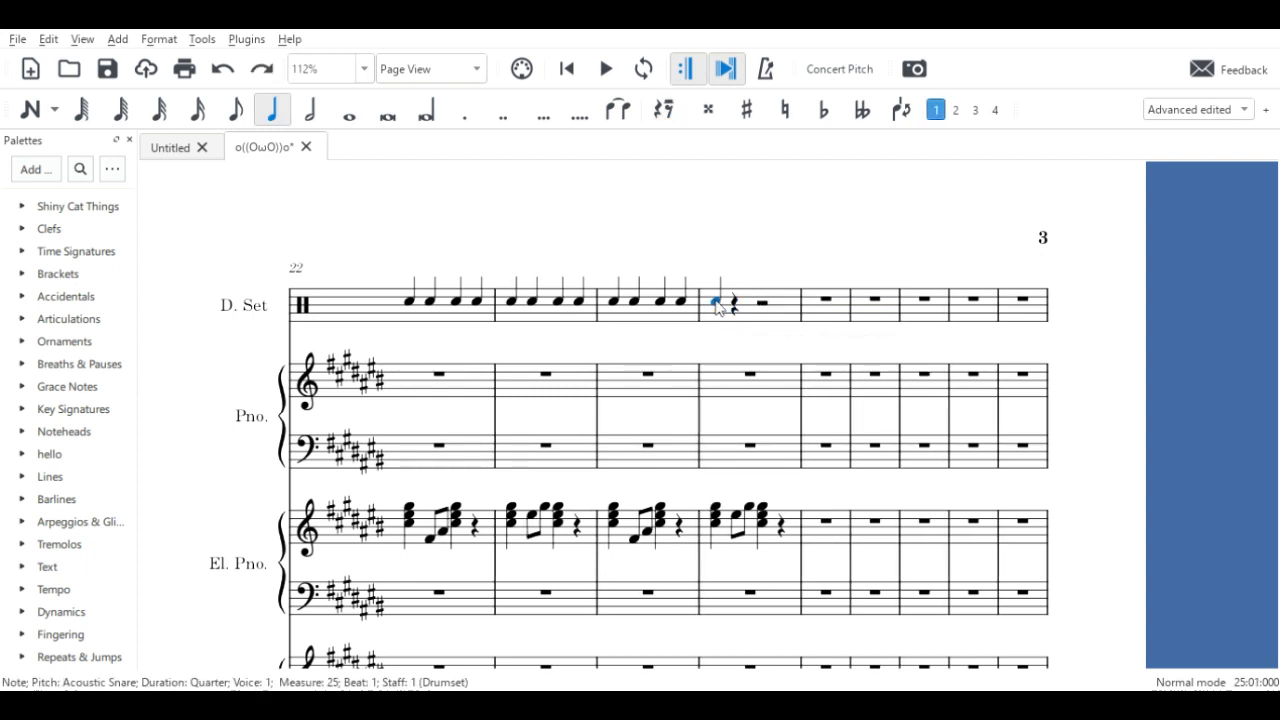
key("ctrl+v")
key("Escape")
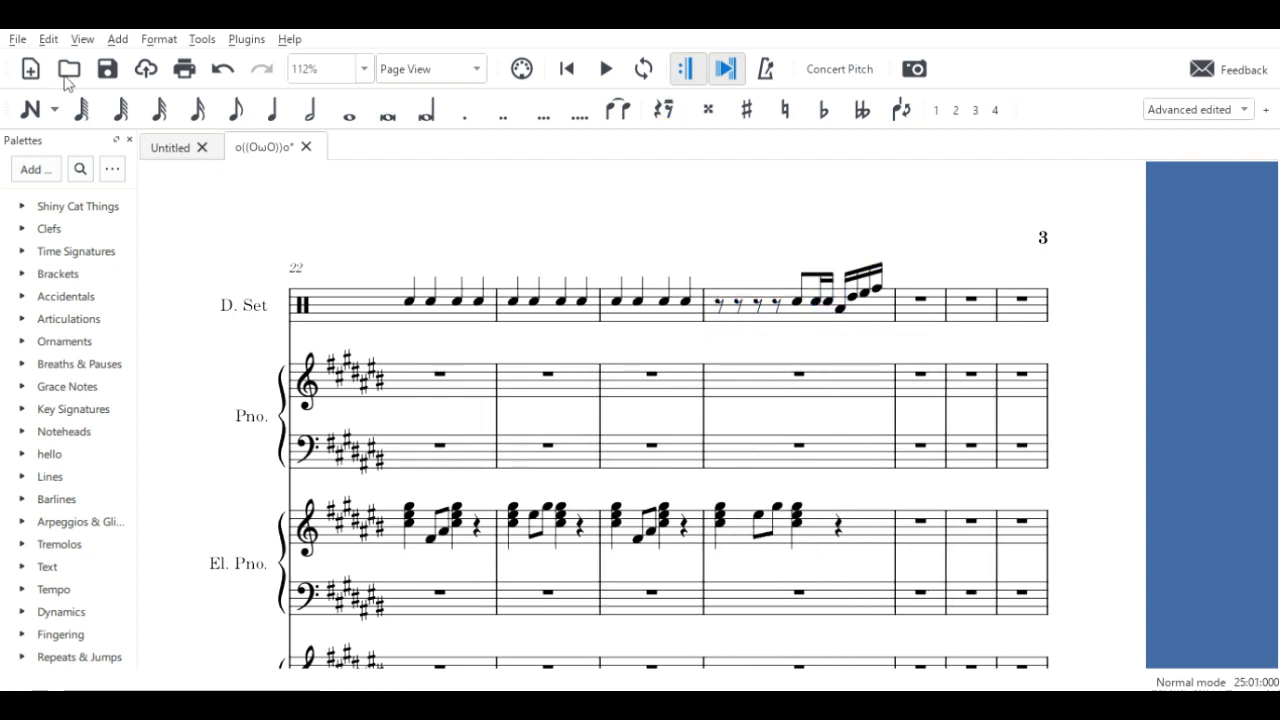
- Enter Acoustic Snare quarter notes on beats 1 and 2 of measure 25, undoing the extra one on beat 3, and leave note input
key("n")
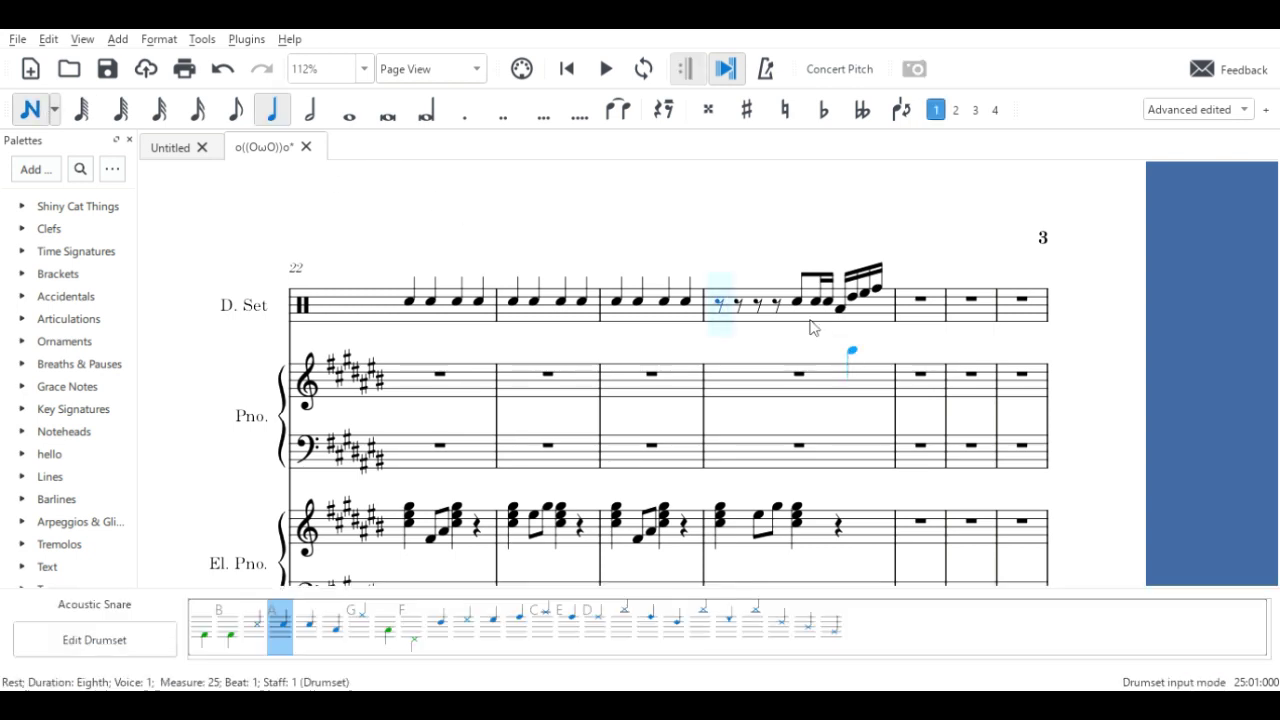
key("a")
key("a")
key("a")
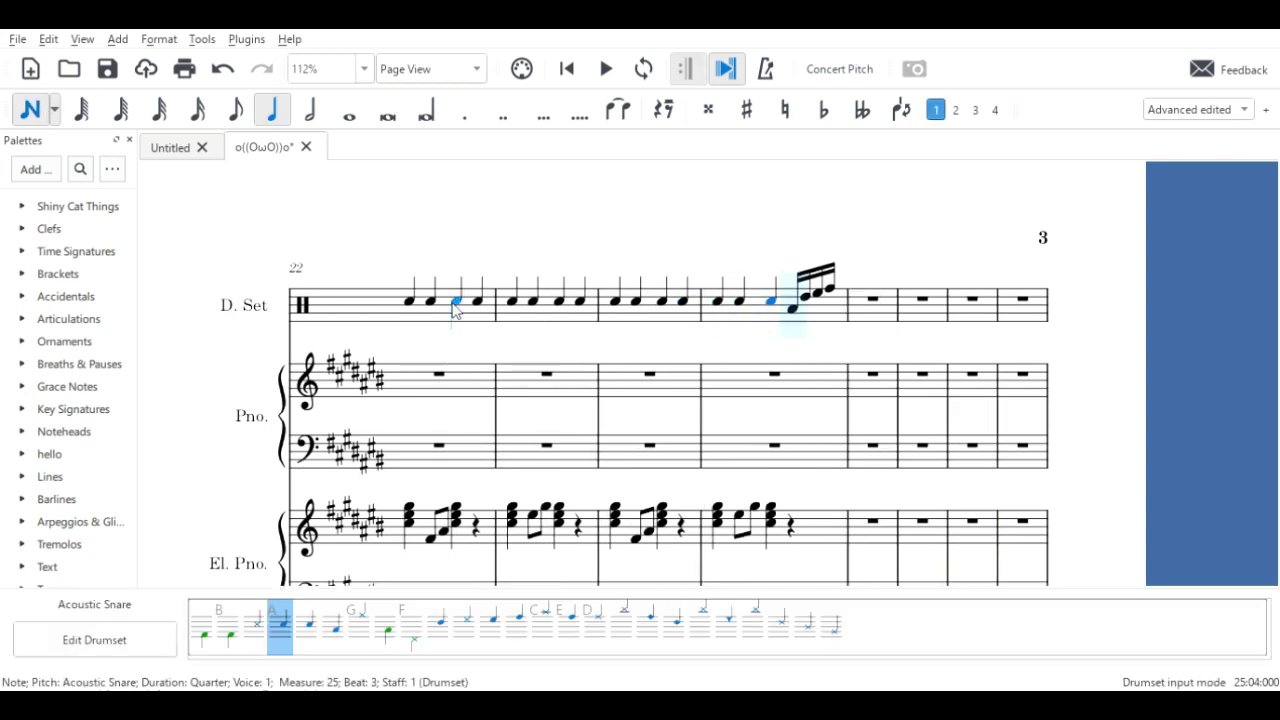
key("ctrl+z")
key("Escape")
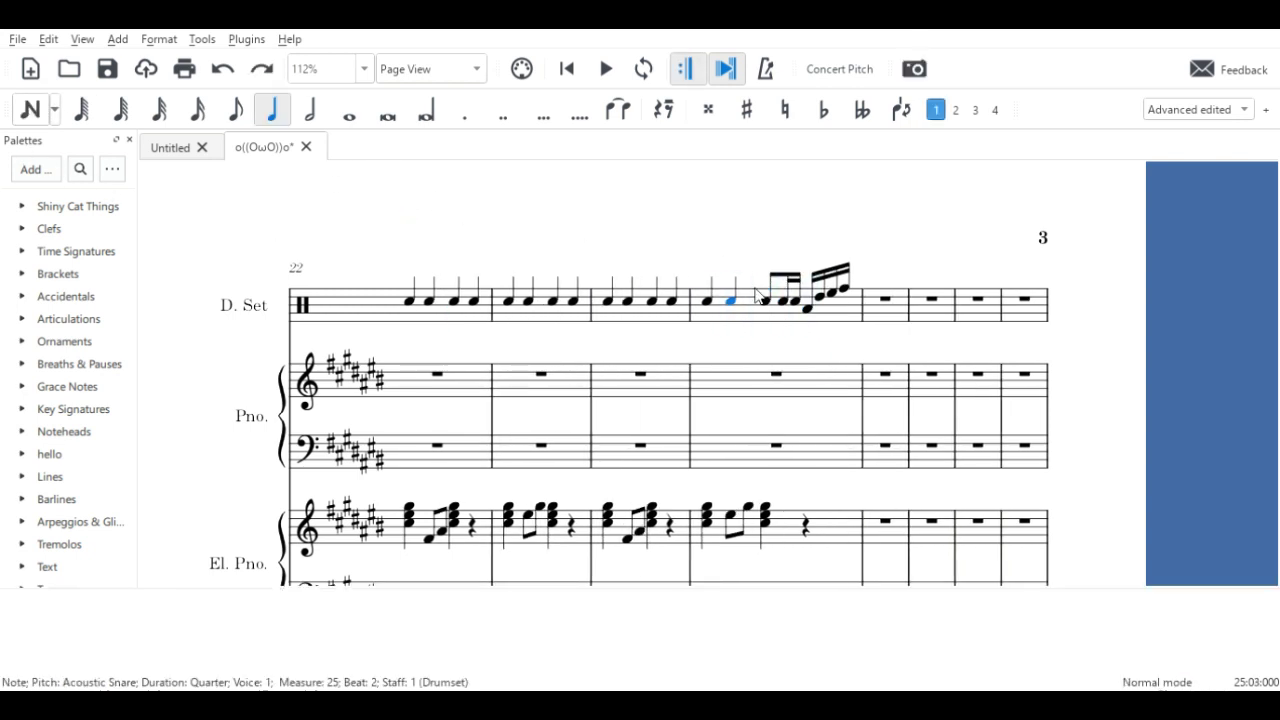
- Play the score from the drum fill in measure 25 and clear the selection
left_click(606, 70)
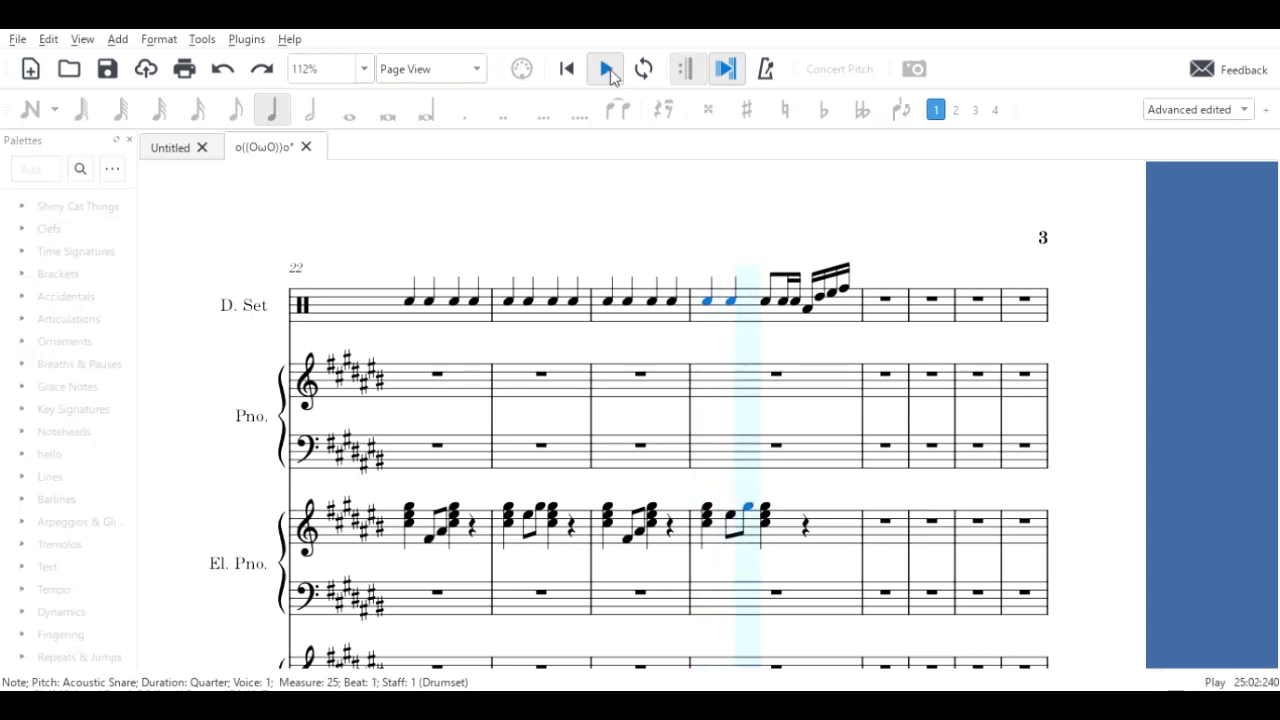
key("space")
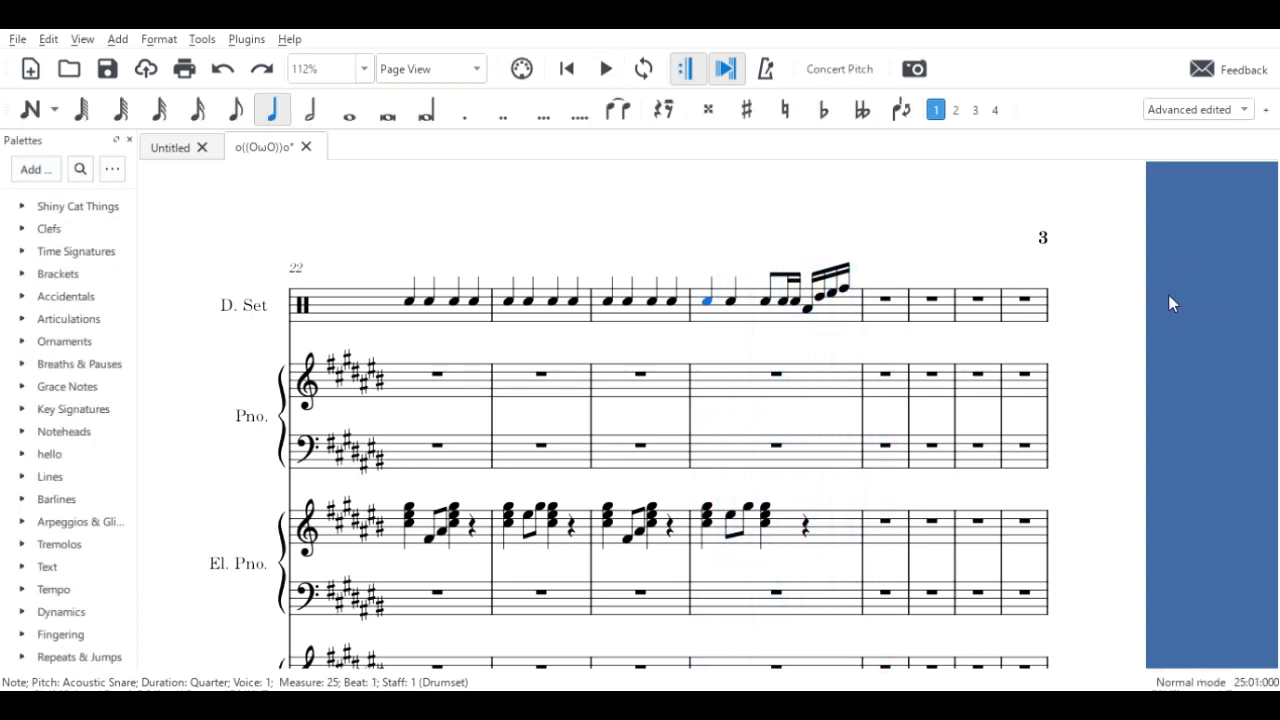
left_click(1169, 297)
scroll(1114, 394, "down", 1)
scroll(1116, 395, "down", 4)
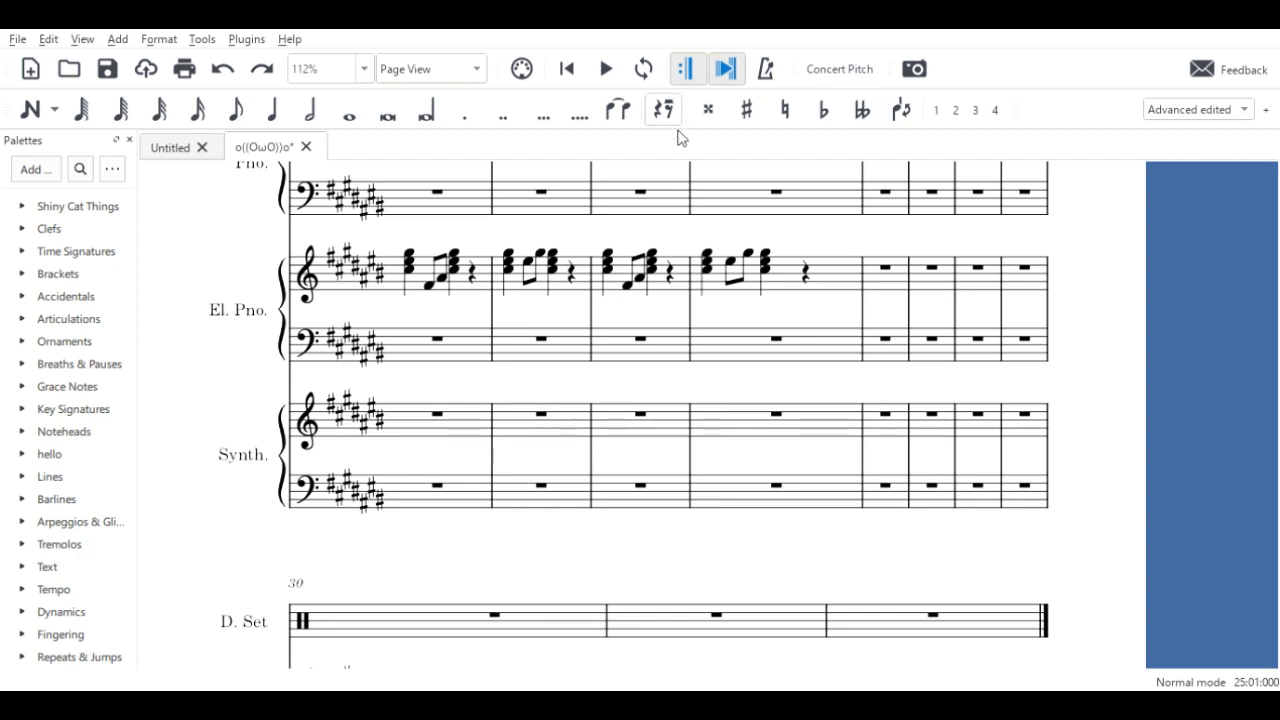
left_click(178, 148)
scroll(240, 242, "up", 1)
scroll(392, 412, "down", 3)
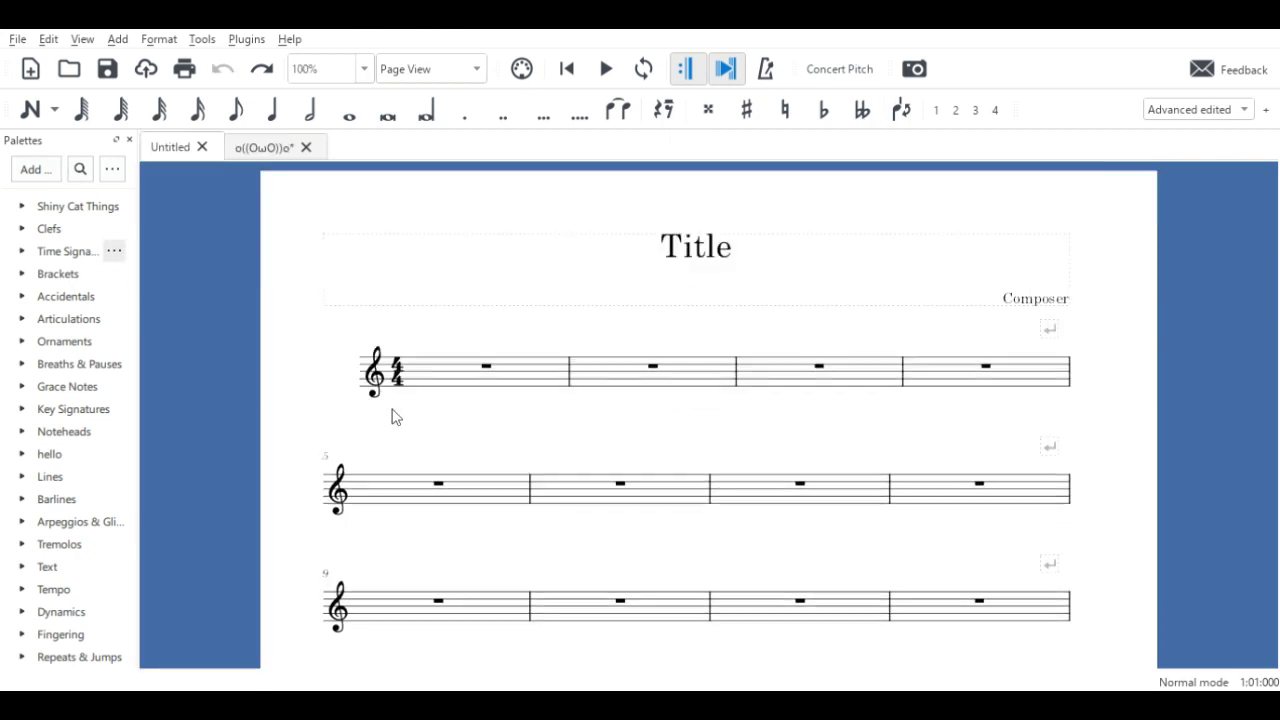
key("ctrl+Tab")
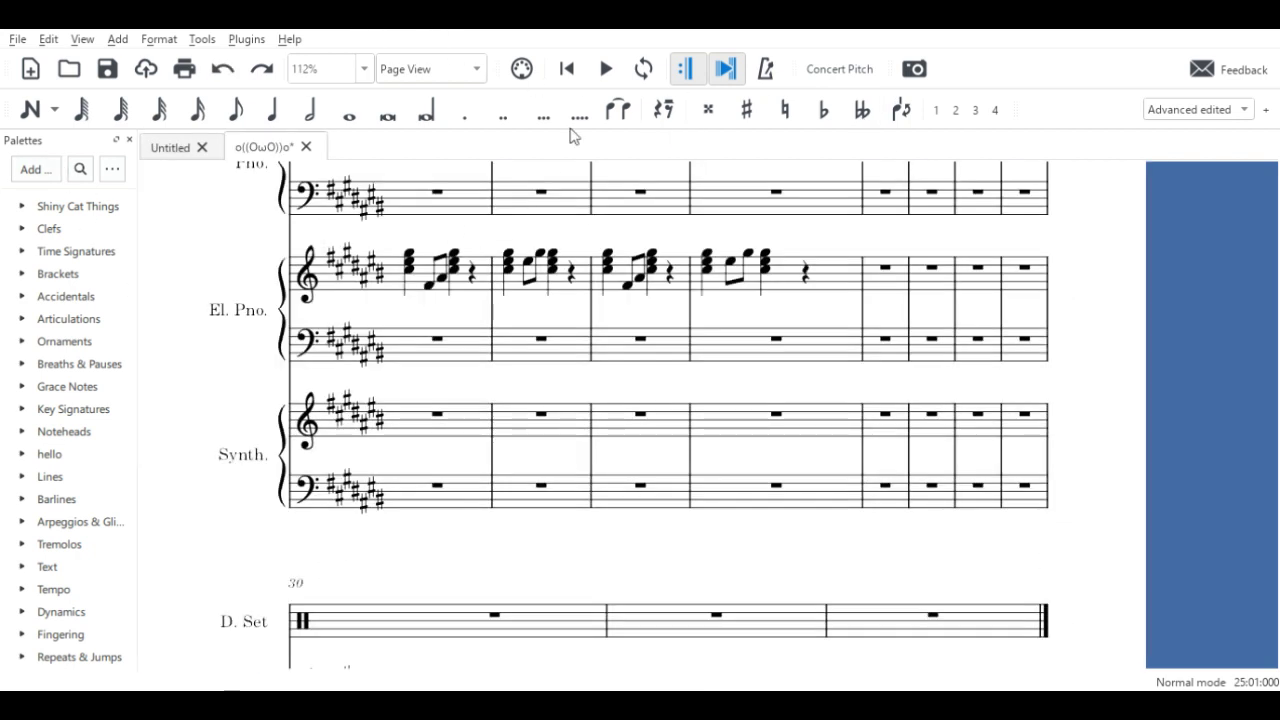